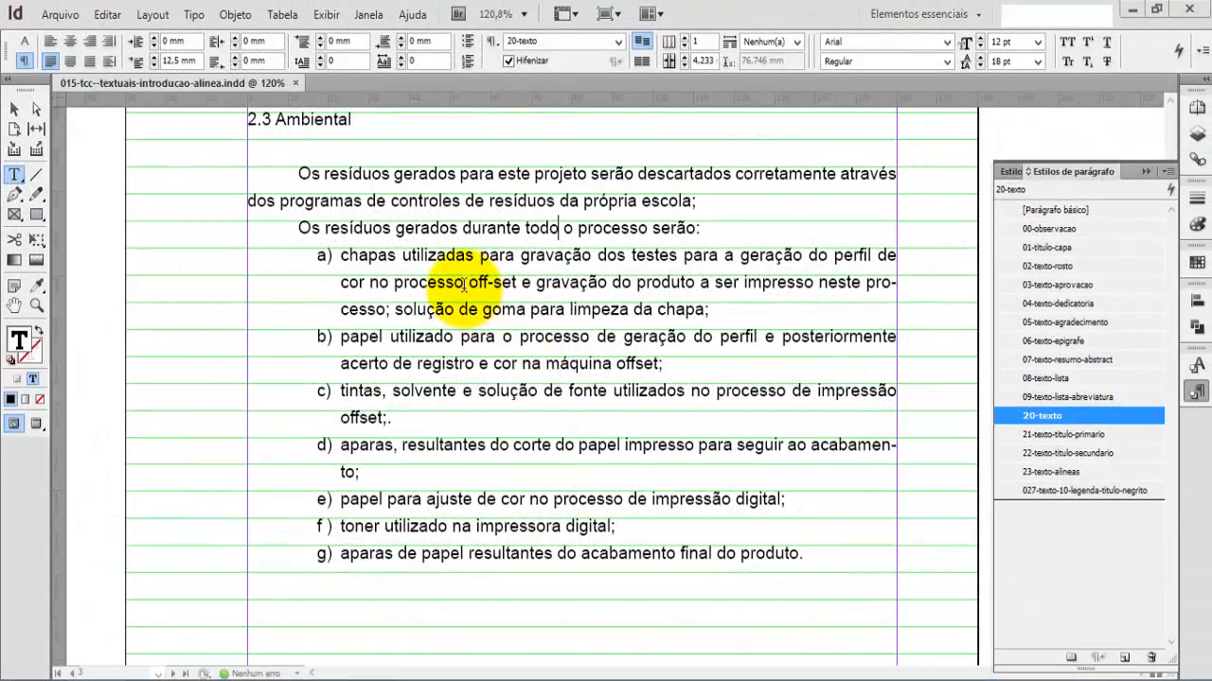
Step: Examine the finished lettered list in section 2.3 Ambiental, checking the items' end punctuation and the introductory sentence's paragraph style
{"action": "left_click", "coordinate": [464, 282]}
{"action": "key", "text": "ctrl+r"}
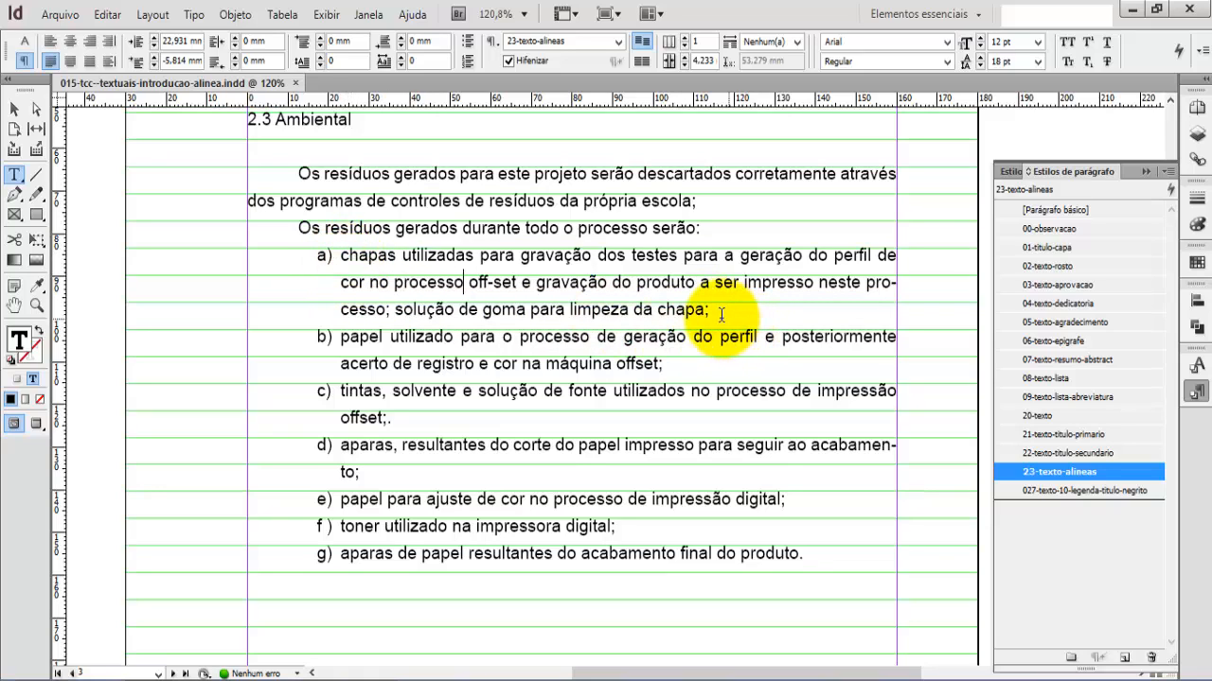
{"action": "left_click_drag", "start_coordinate": [705, 309], "coordinate": [730, 311]}
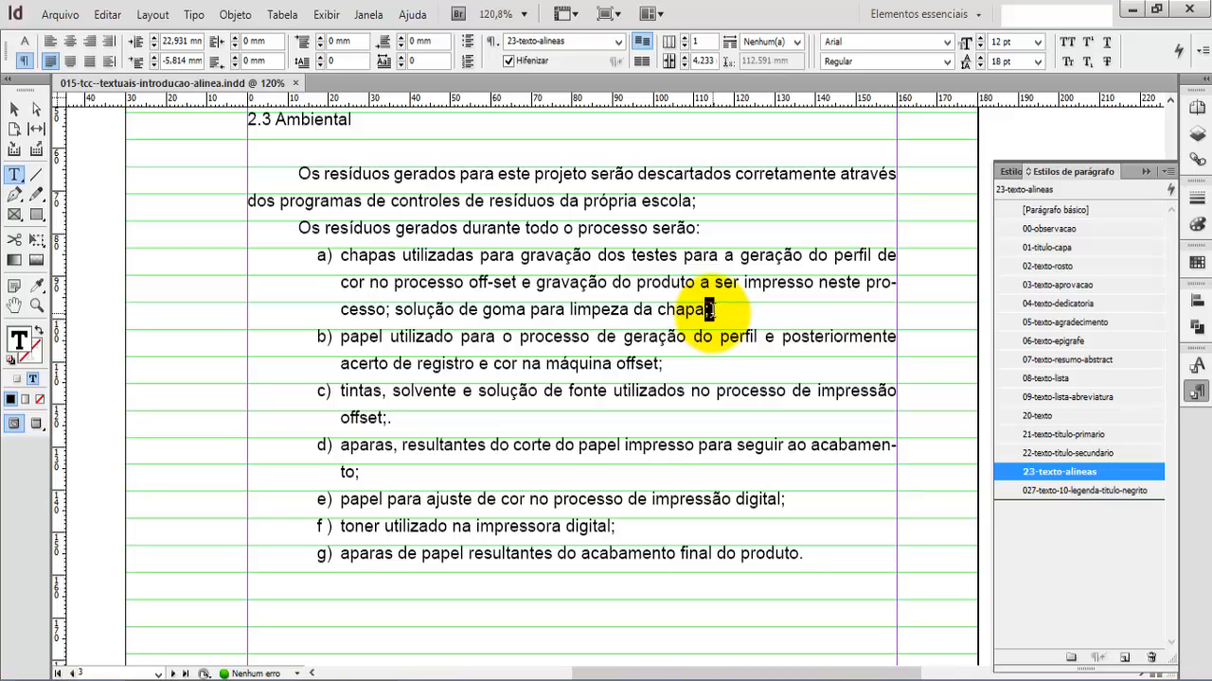
{"action": "left_click", "coordinate": [384, 558]}
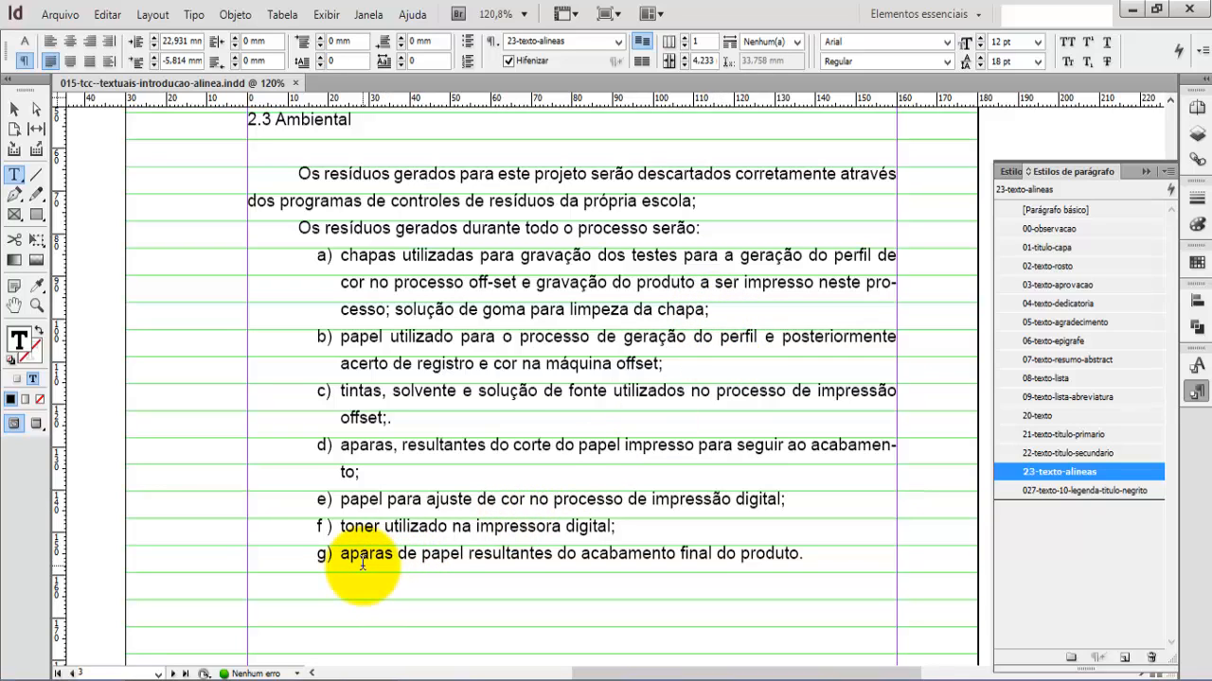
{"action": "left_click", "coordinate": [802, 554]}
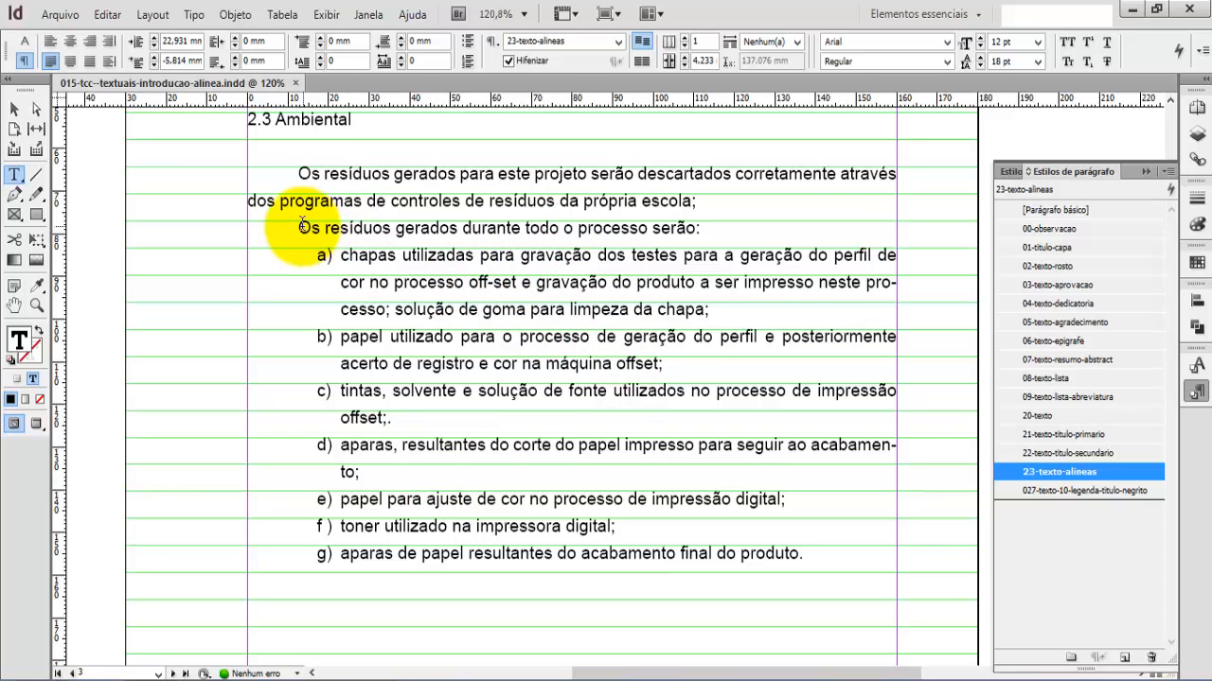
{"action": "left_click_drag", "start_coordinate": [299, 228], "coordinate": [673, 237]}
{"action": "left_click", "coordinate": [708, 230]}
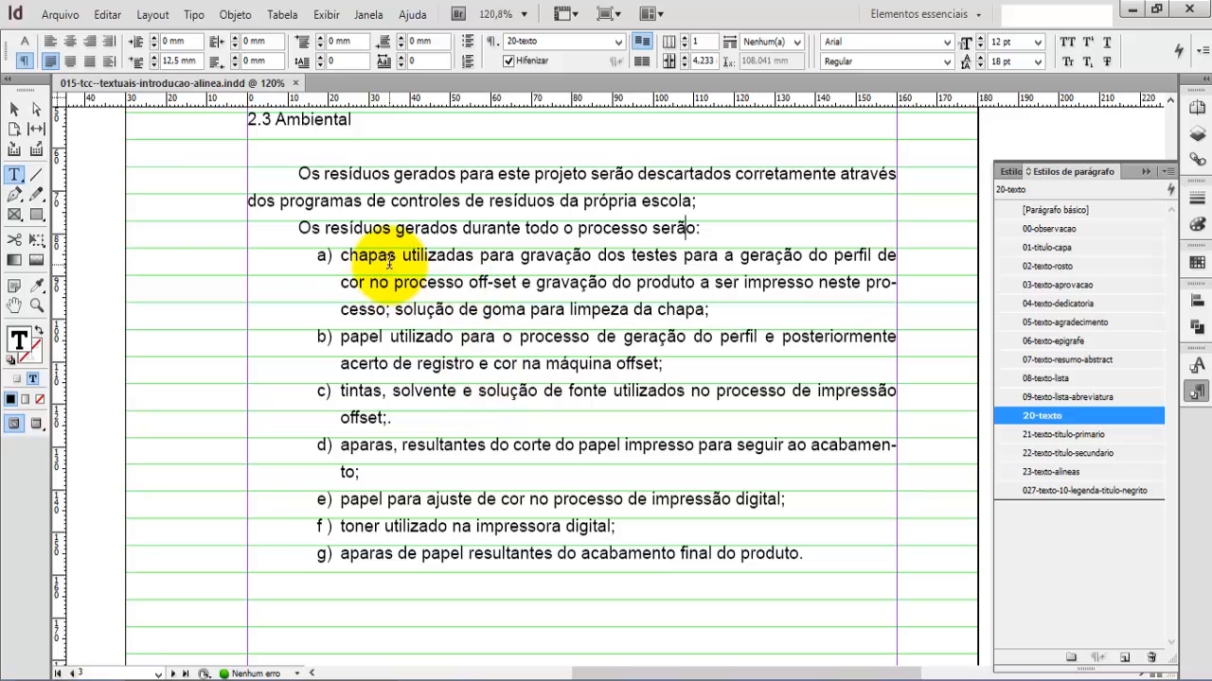
Step: Delete the stray period after "offset;" at the end of item c
{"action": "left_click", "coordinate": [405, 419]}
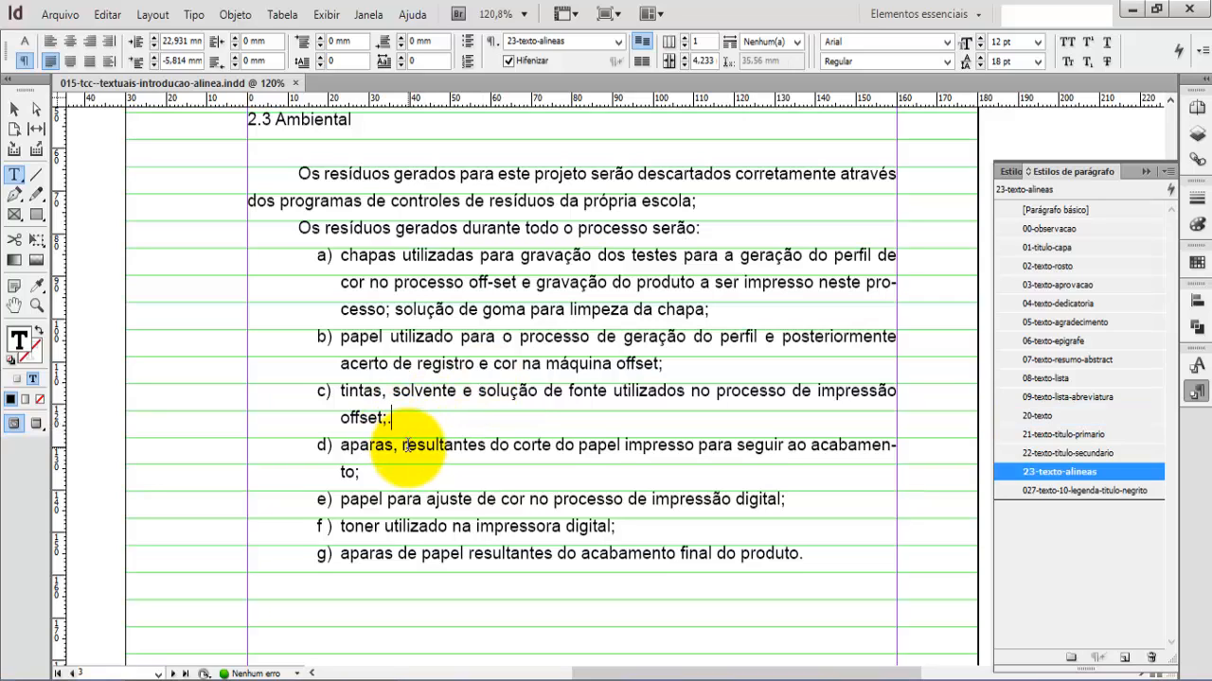
{"action": "key", "text": "BackSpace"}
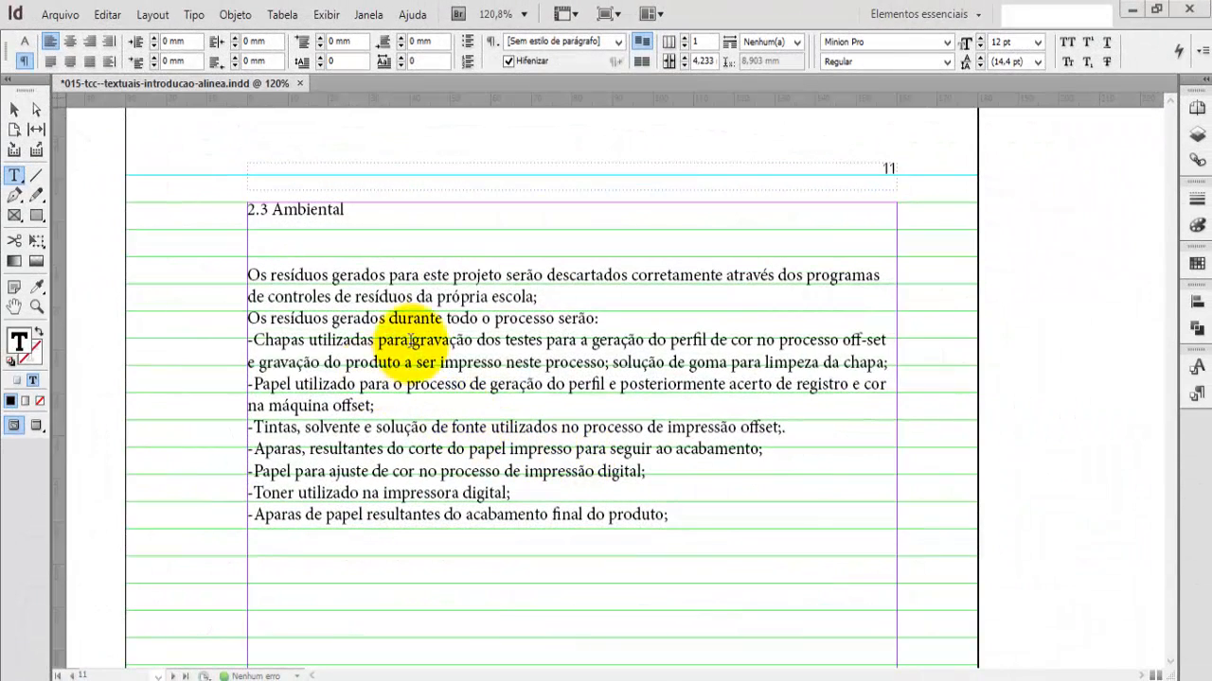
Step: On page 11, replace the dash before "Chapas utilizadas" with "a)" followed by a tab
{"action": "left_click", "coordinate": [476, 288]}
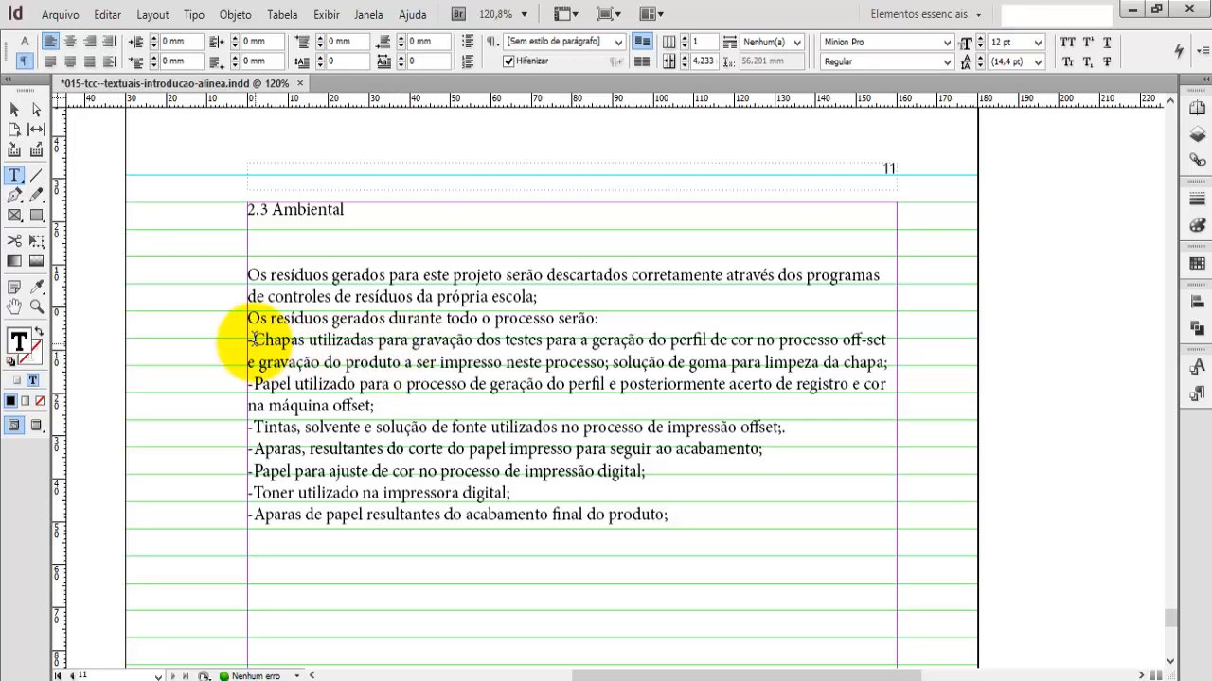
{"action": "left_click_drag", "start_coordinate": [247, 341], "coordinate": [254, 342]}
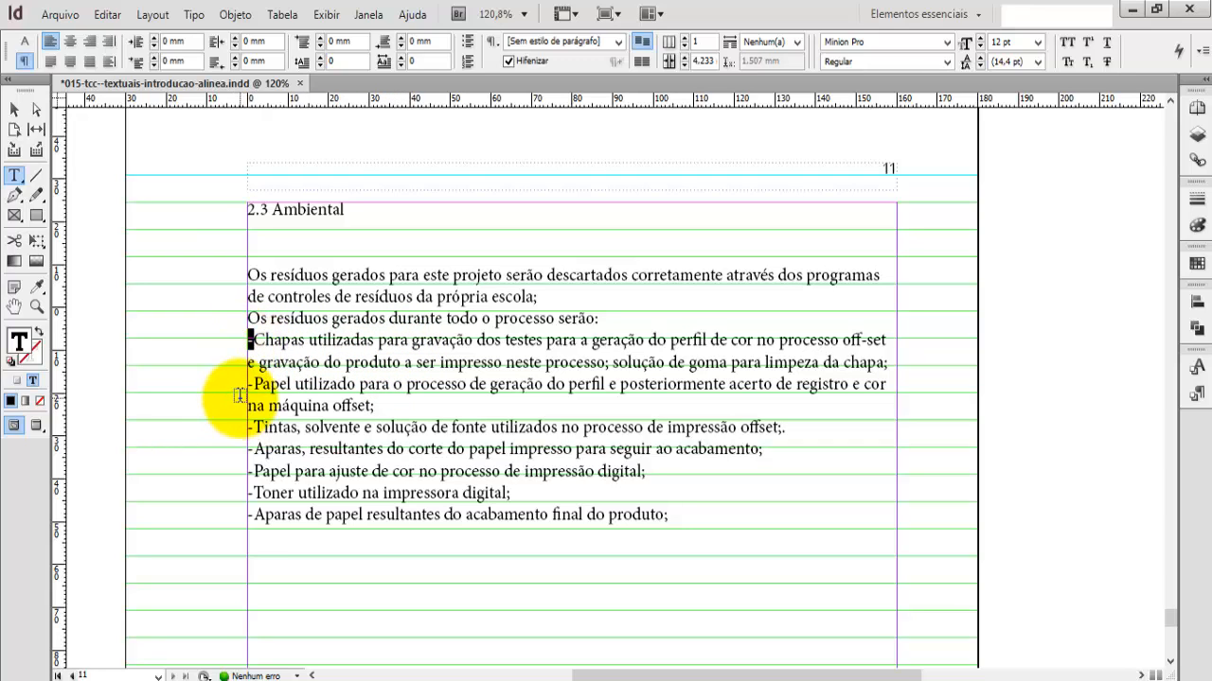
{"action": "type", "text": "a"}
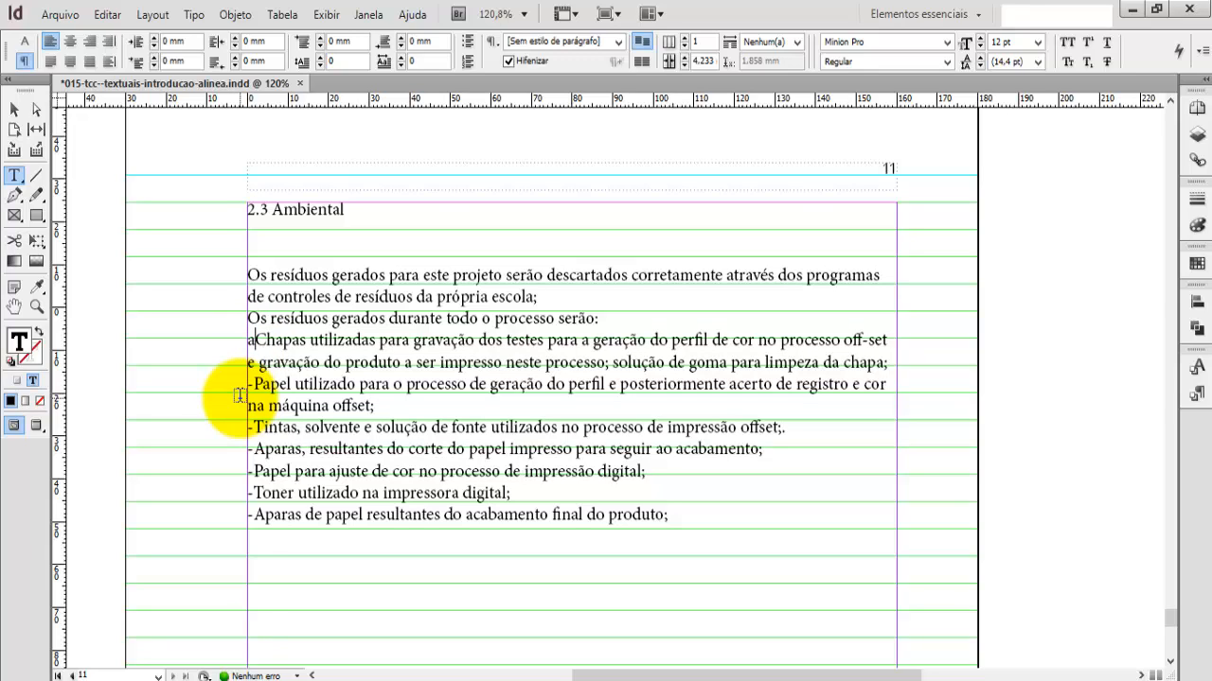
{"action": "type", "text": ")"}
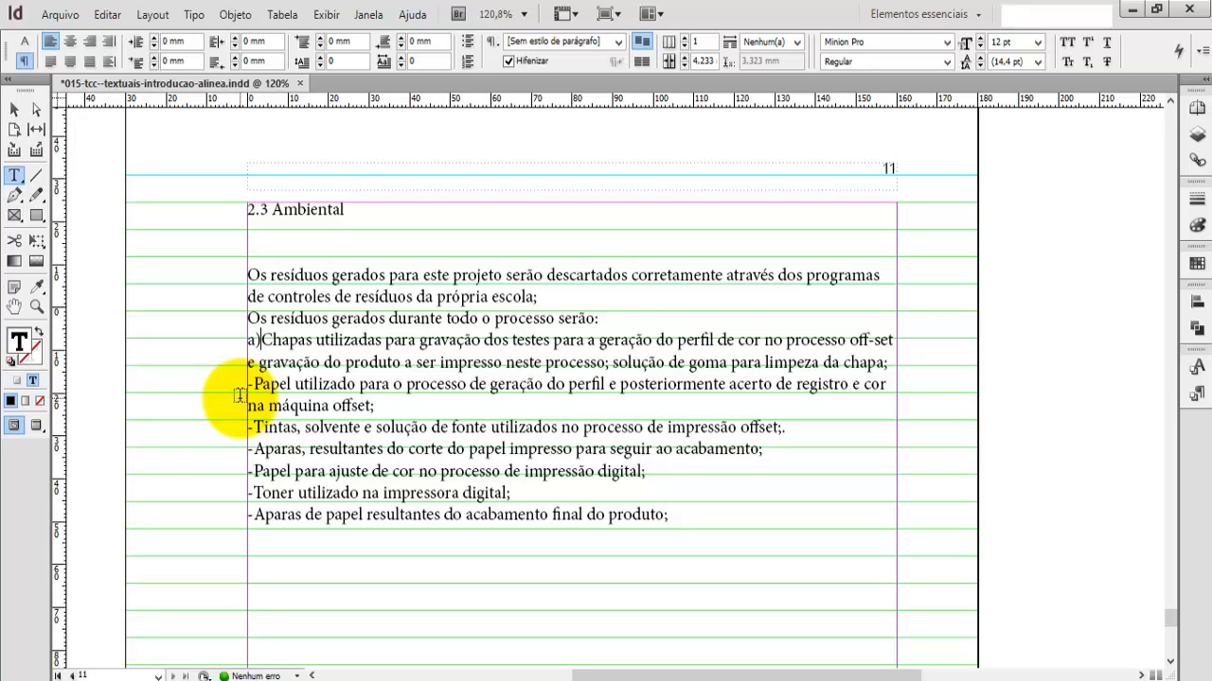
{"action": "key", "text": "Tab"}
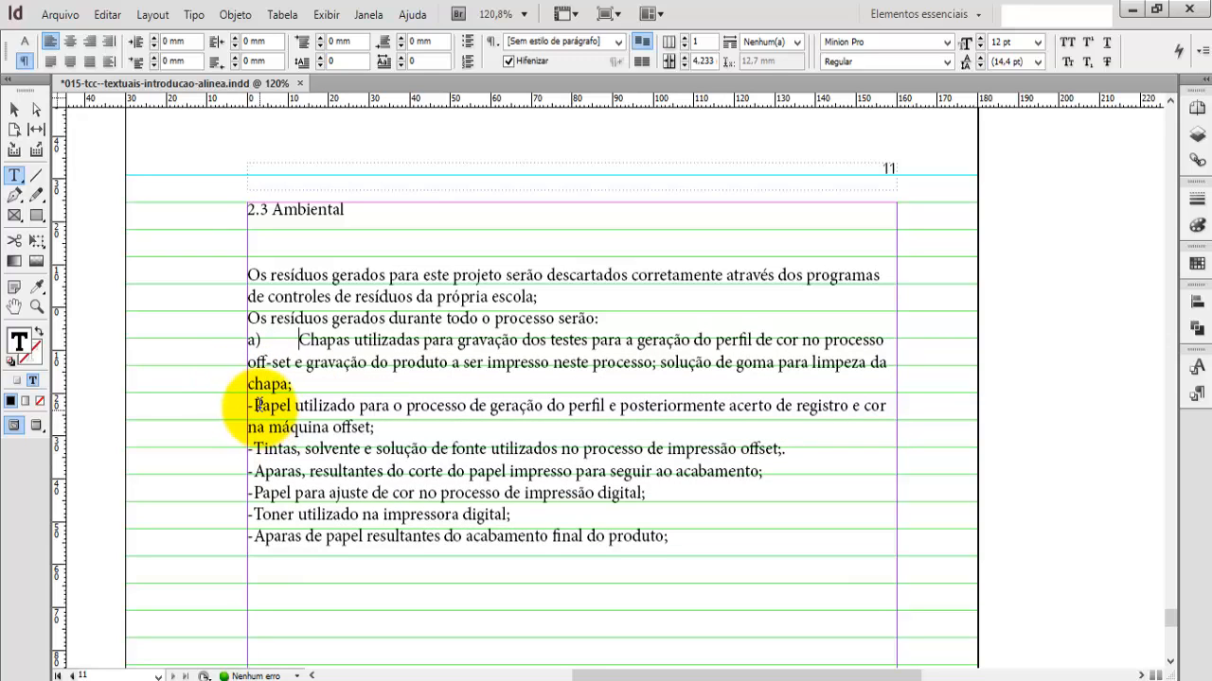
Step: Replace the dashes before "Papel utilizado" and "Tintas, solvente" with "b)" and "c)", each followed by a tab
{"action": "left_click_drag", "start_coordinate": [254, 406], "coordinate": [237, 405]}
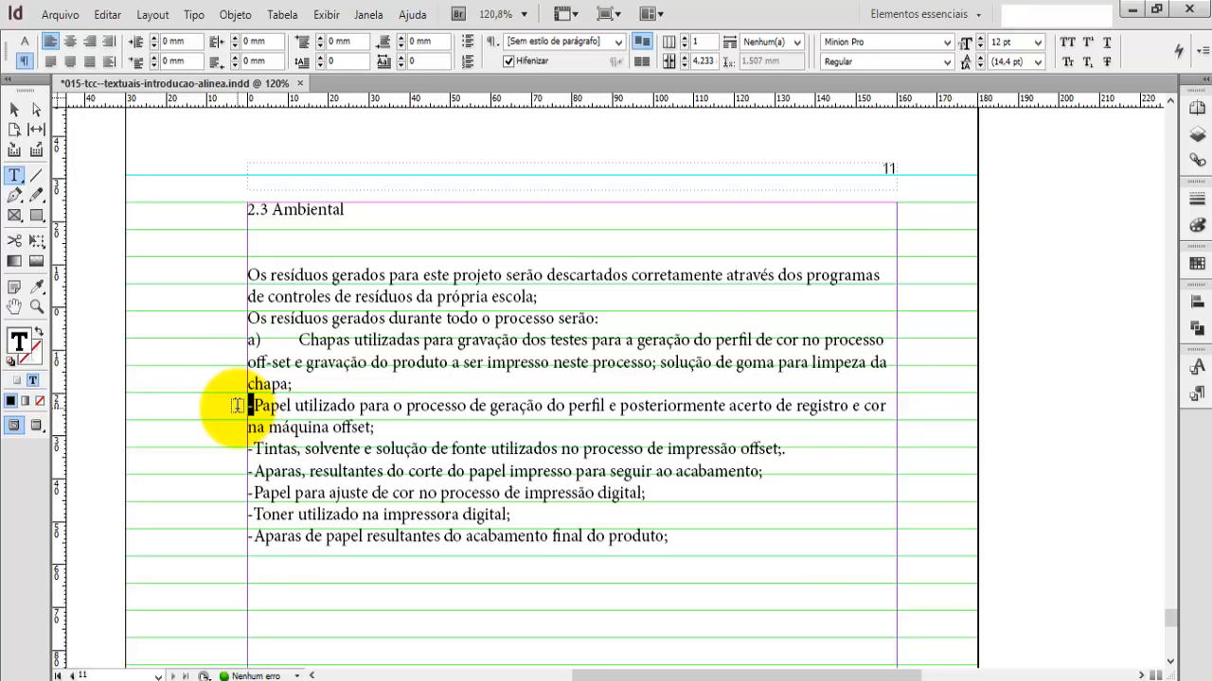
{"action": "type", "text": "b)"}
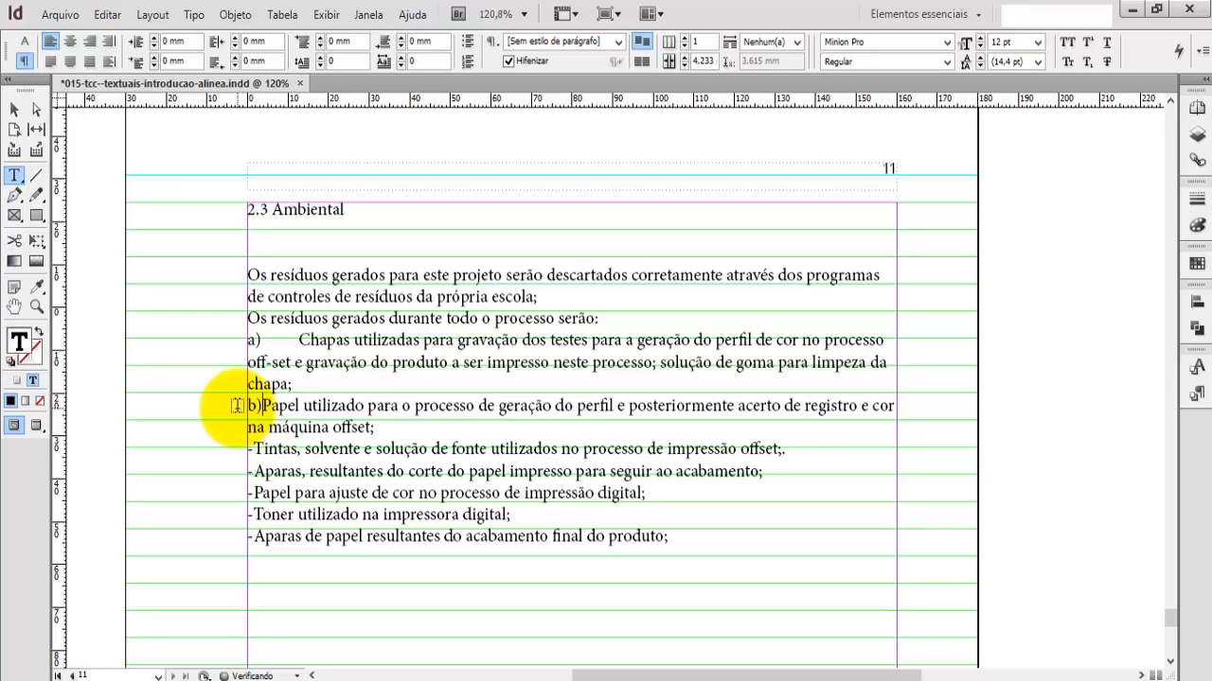
{"action": "key", "text": "Tab"}
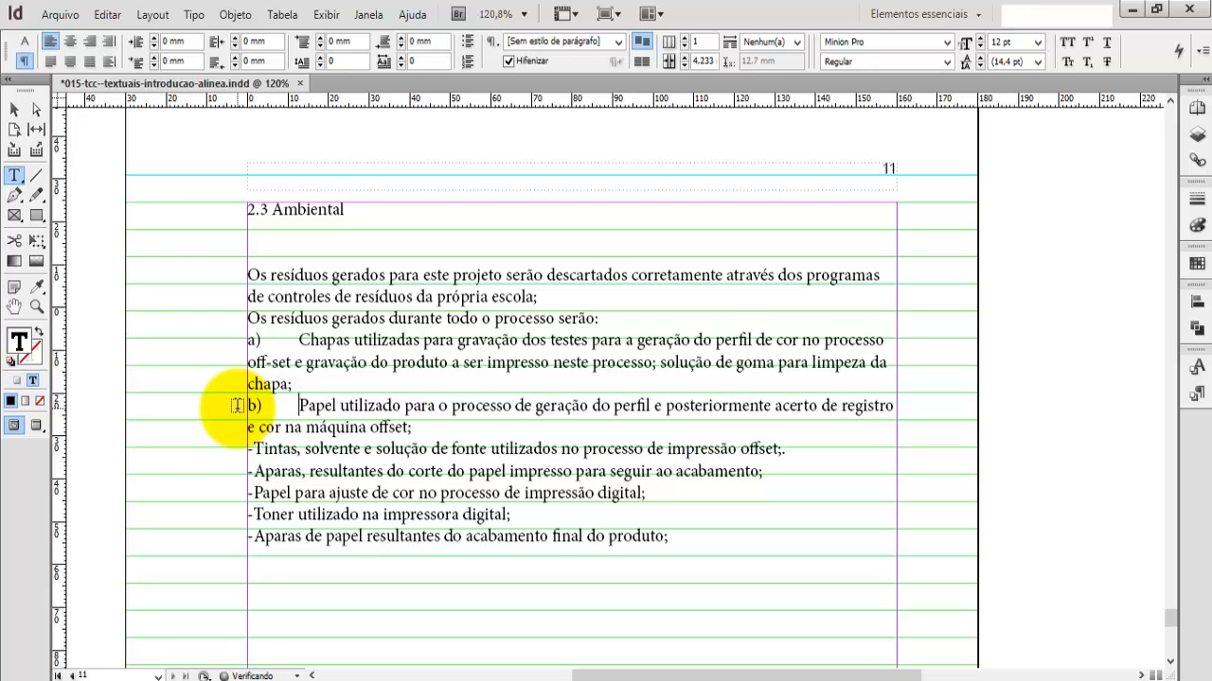
{"action": "left_click_drag", "start_coordinate": [253, 446], "coordinate": [244, 446]}
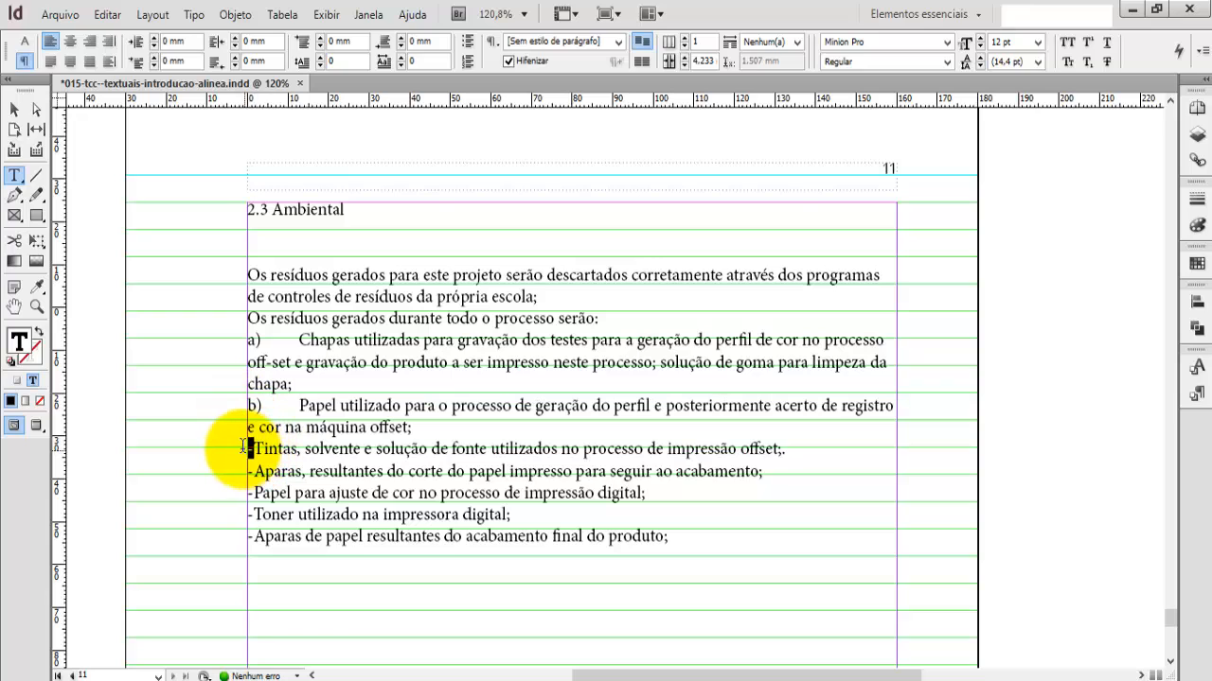
{"action": "type", "text": "c"}
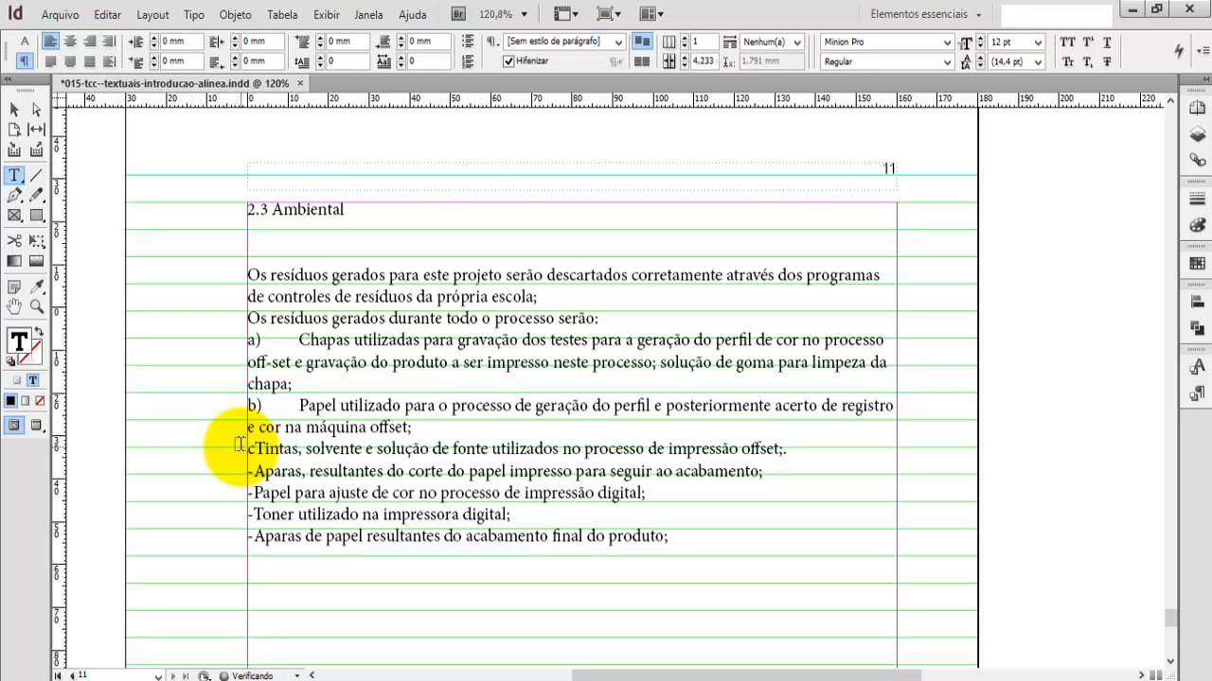
{"action": "type", "text": ")"}
{"action": "key", "text": "Tab"}
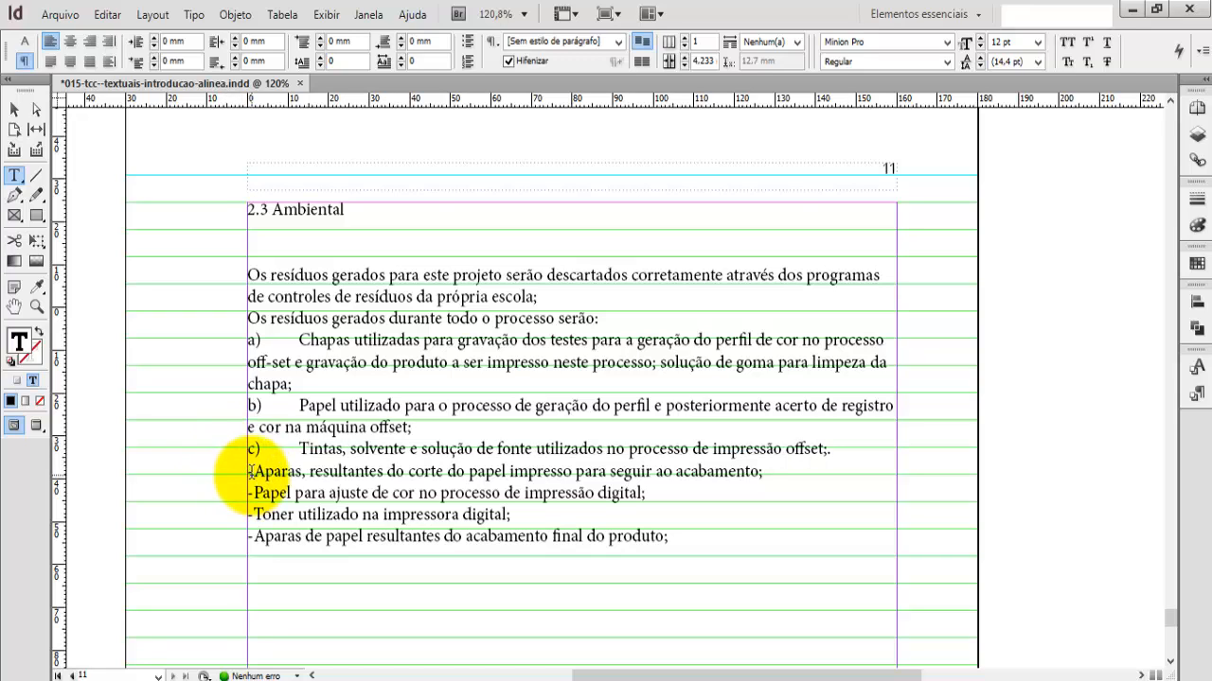
Step: Replace the dashes before "Aparas, resultantes do corte" and "Papel para ajuste" with "d)" and "e)", each followed by a tab
{"action": "left_click_drag", "start_coordinate": [248, 471], "coordinate": [254, 471]}
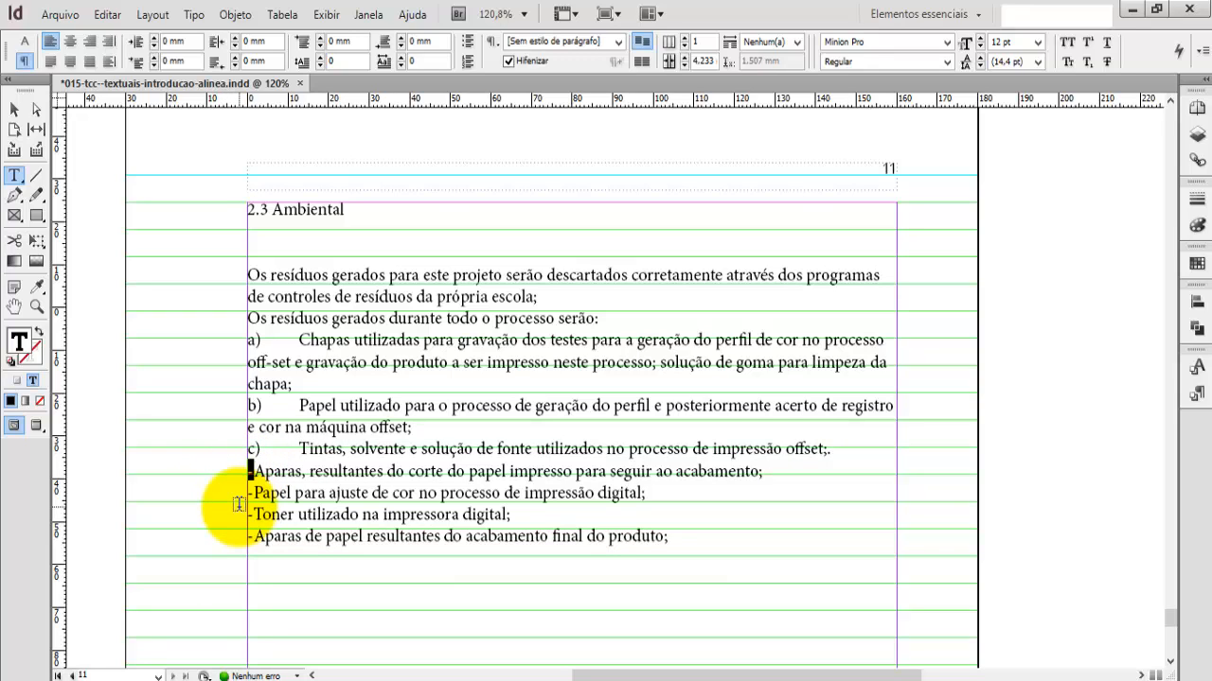
{"action": "type", "text": "d"}
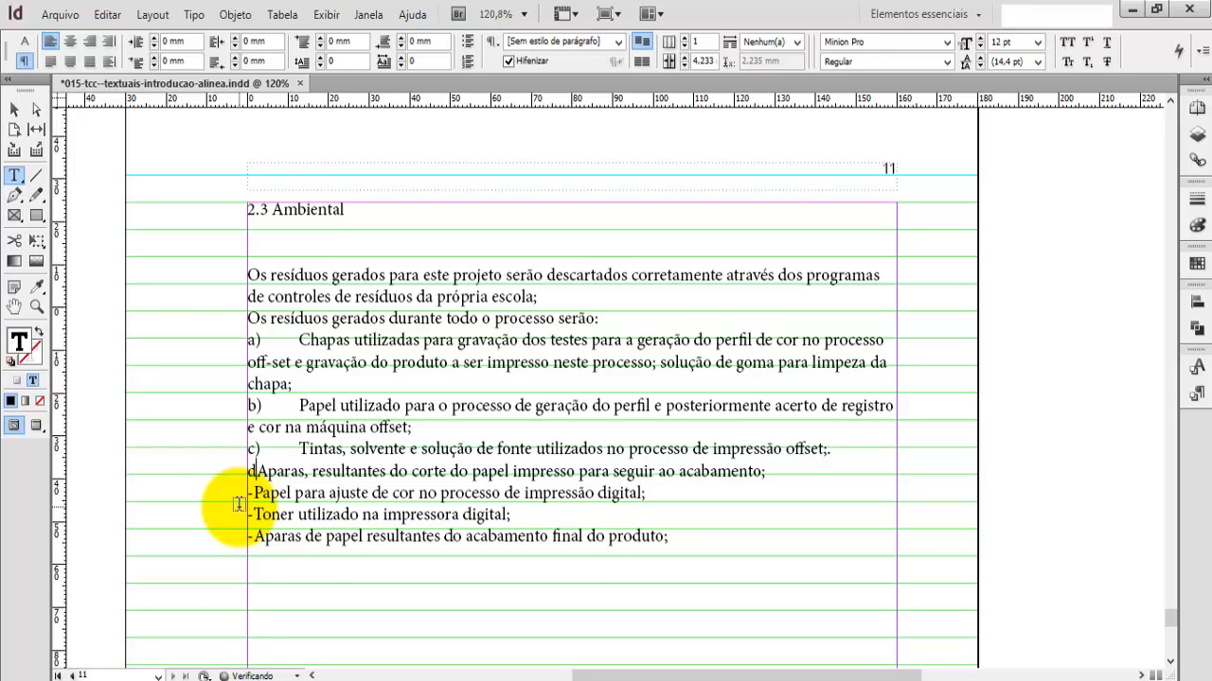
{"action": "type", "text": ")"}
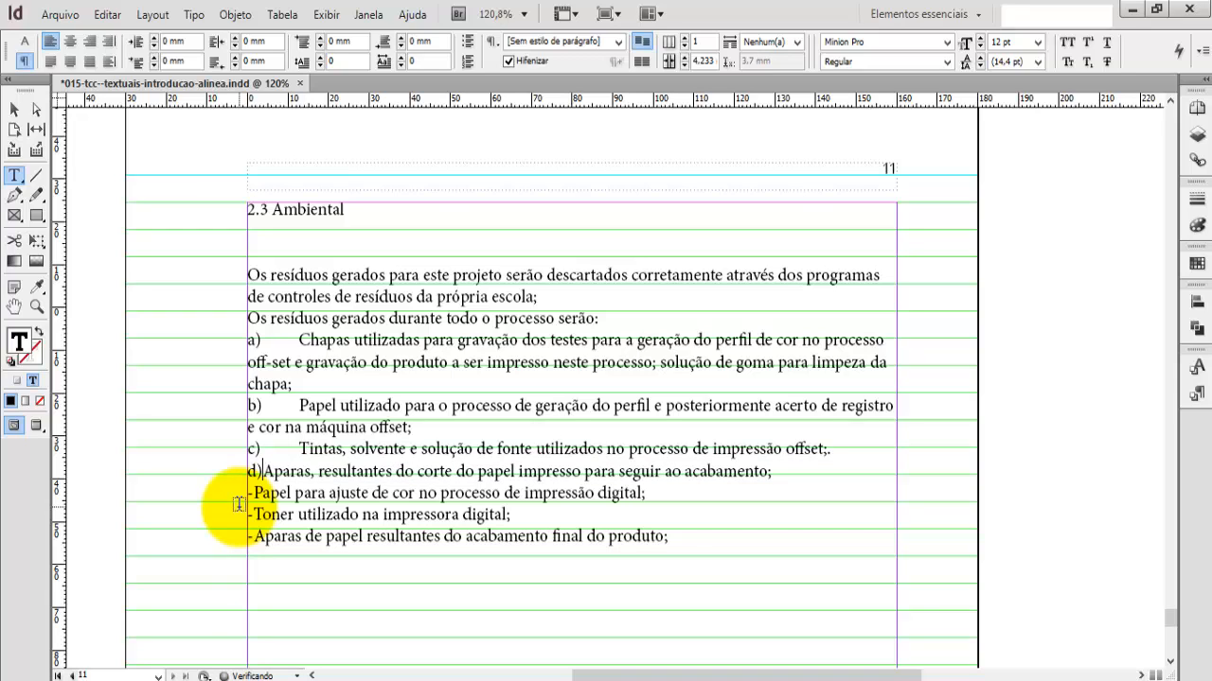
{"action": "key", "text": "Tab"}
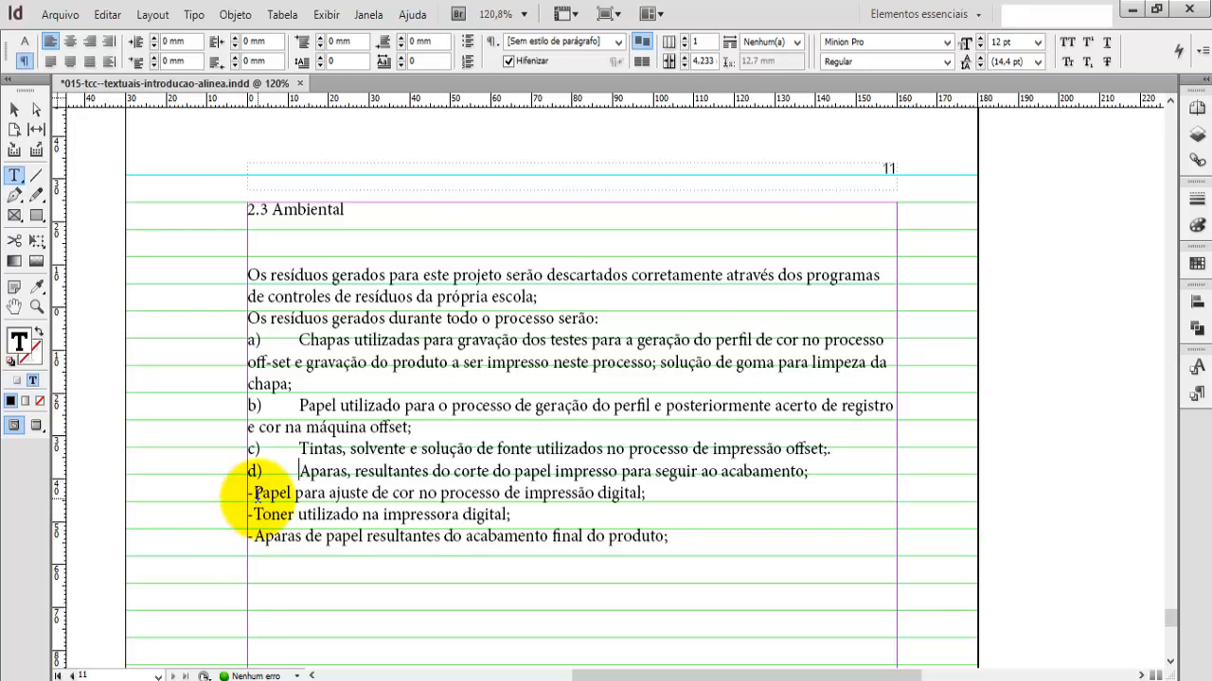
{"action": "left_click_drag", "start_coordinate": [248, 492], "coordinate": [254, 492]}
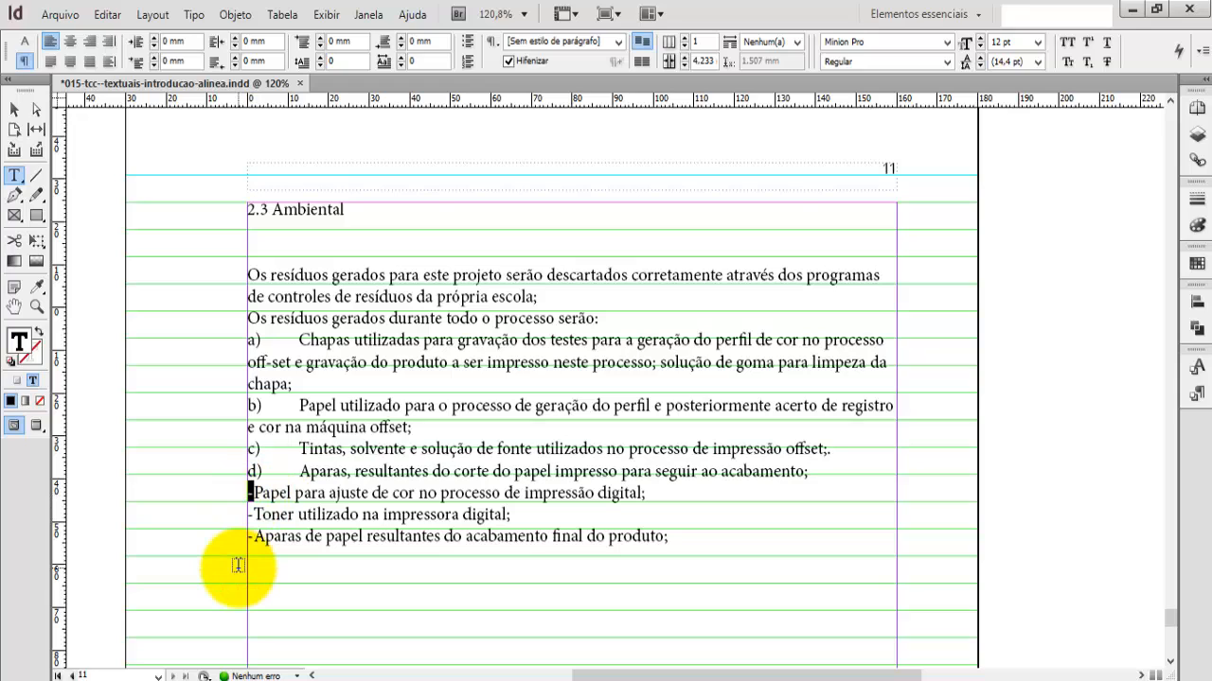
{"action": "type", "text": "e"}
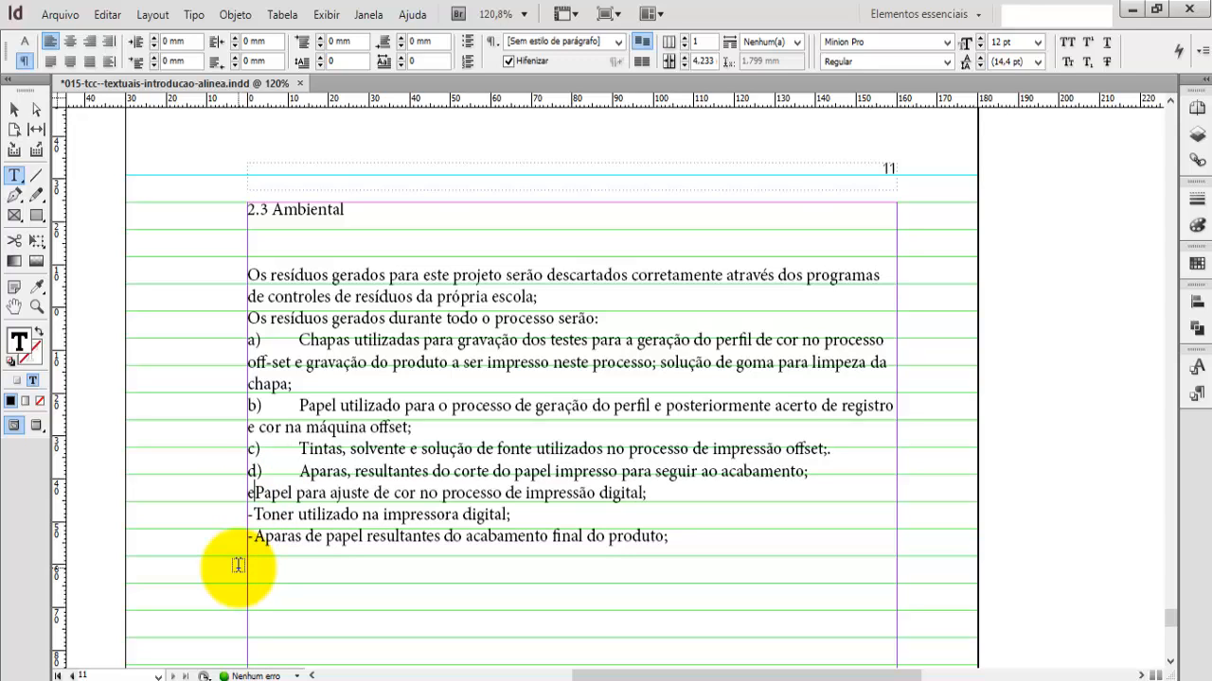
{"action": "type", "text": ")"}
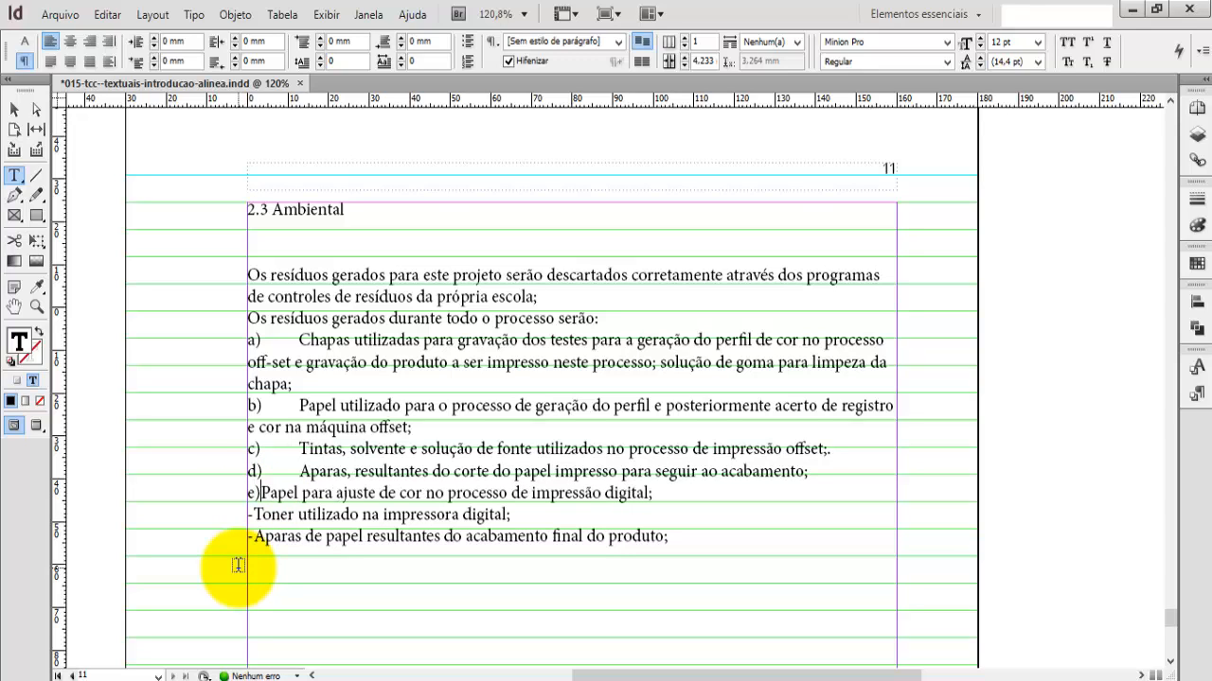
{"action": "key", "text": "Tab"}
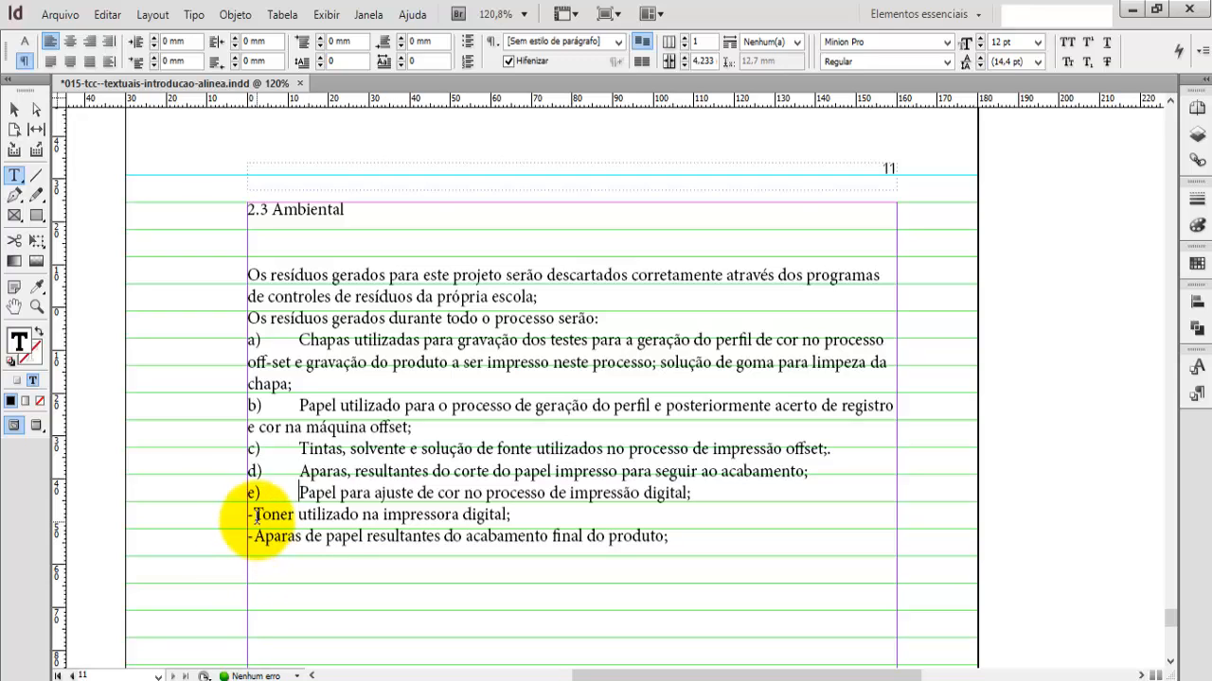
Step: Replace the dash before "Toner utilizado" with "f)" followed by a tab
{"action": "left_click_drag", "start_coordinate": [244, 515], "coordinate": [240, 525]}
{"action": "type", "text": "f)"}
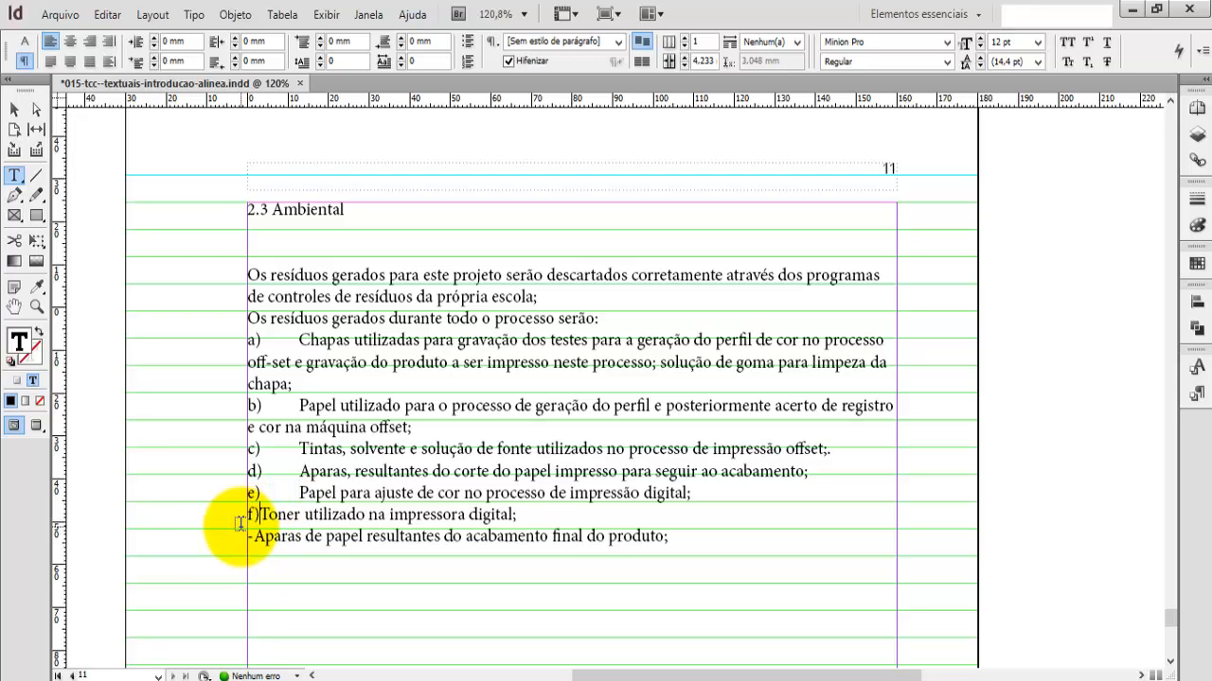
{"action": "key", "text": "Tab"}
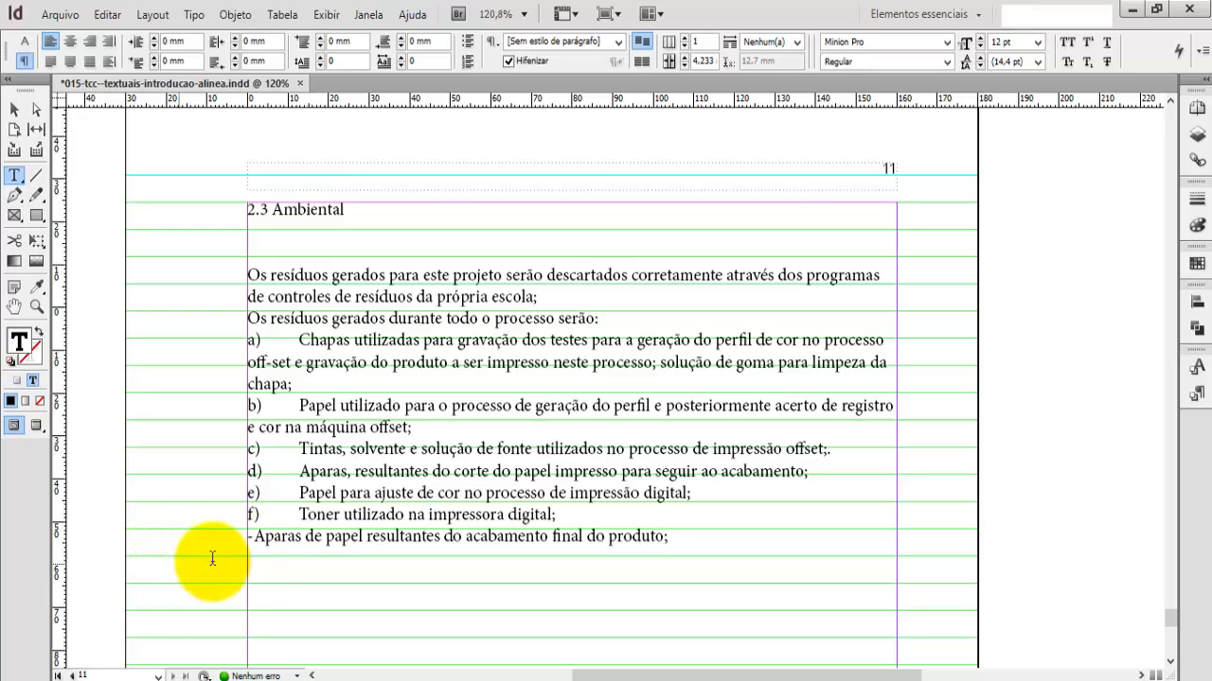
Step: Remove the dash before "Aparas de papel resultantes" in the last residue item
{"action": "left_click_drag", "start_coordinate": [248, 536], "coordinate": [232, 537]}
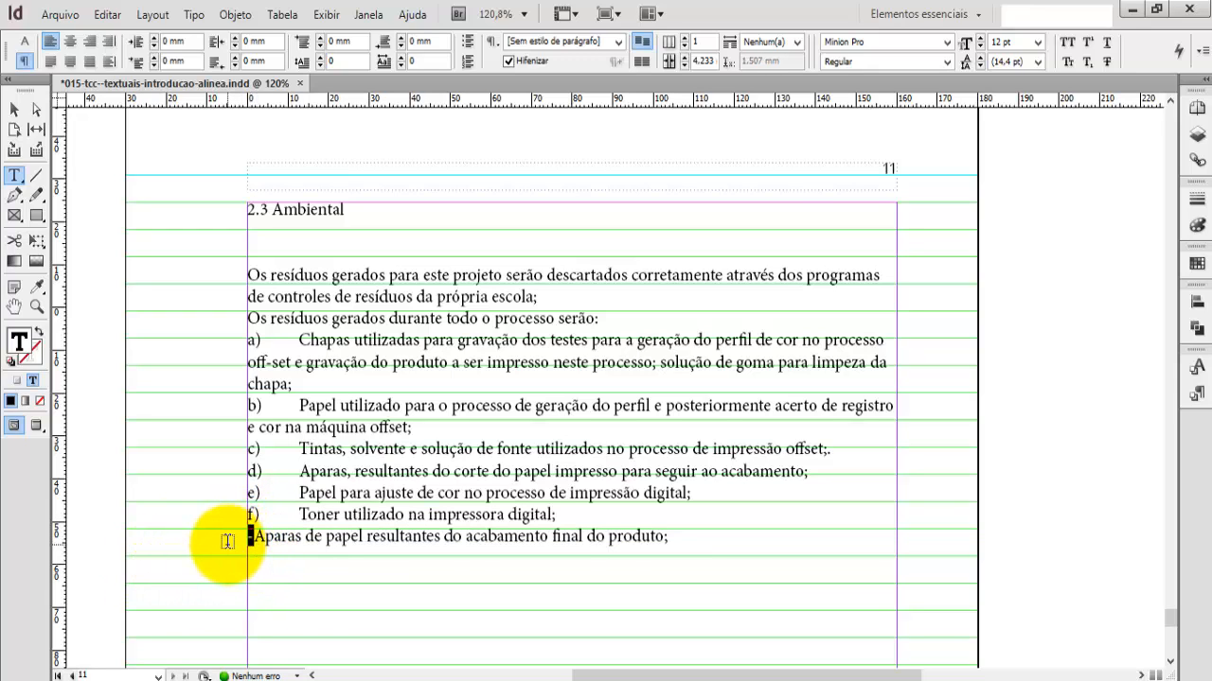
{"action": "type", "text": "G)"}
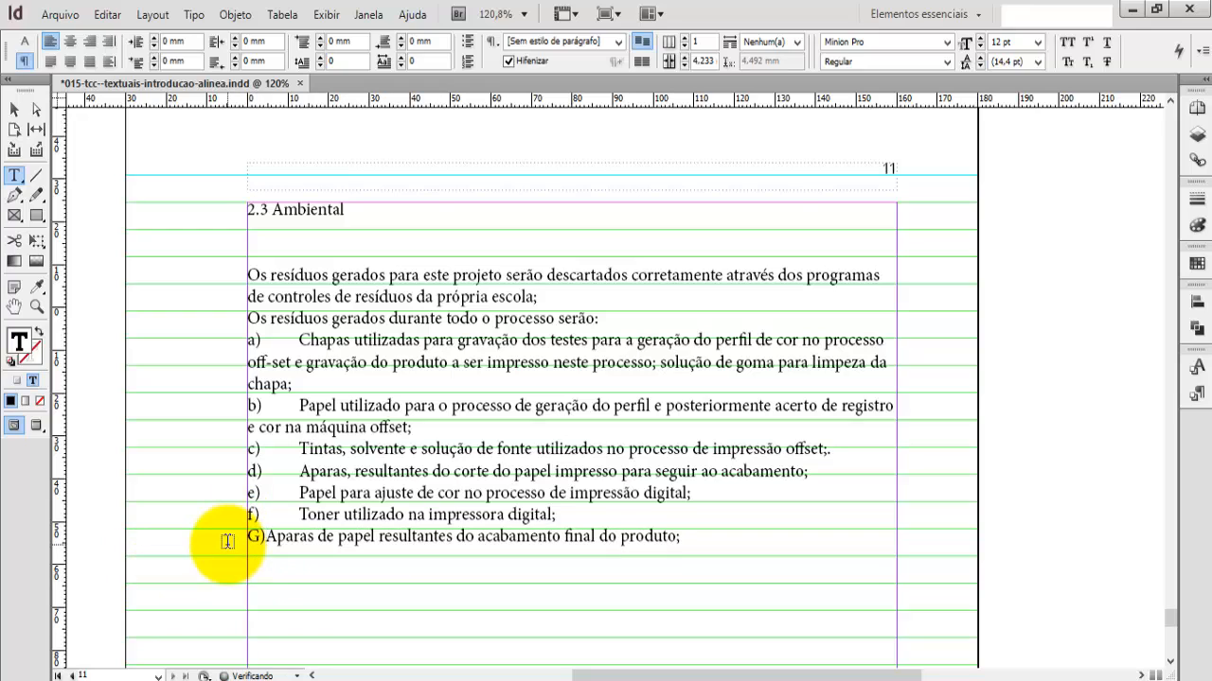
{"action": "key", "text": "BackSpace"}
{"action": "key", "text": "BackSpace"}
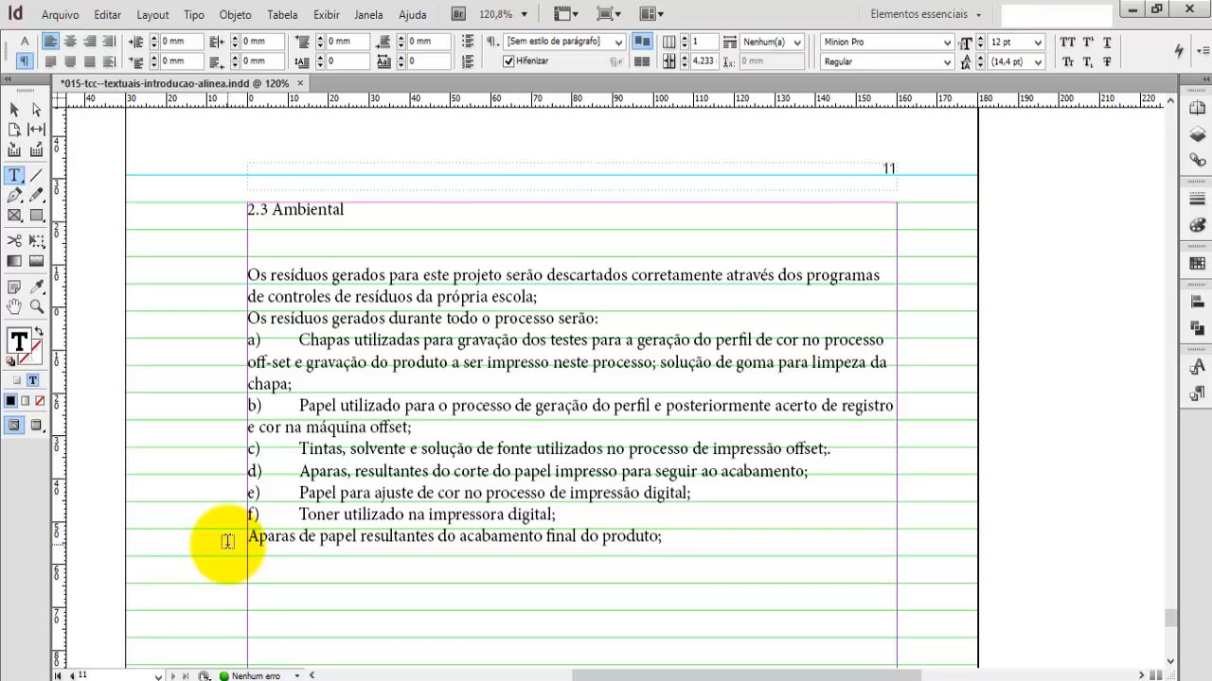
{"action": "type", "text": "G)"}
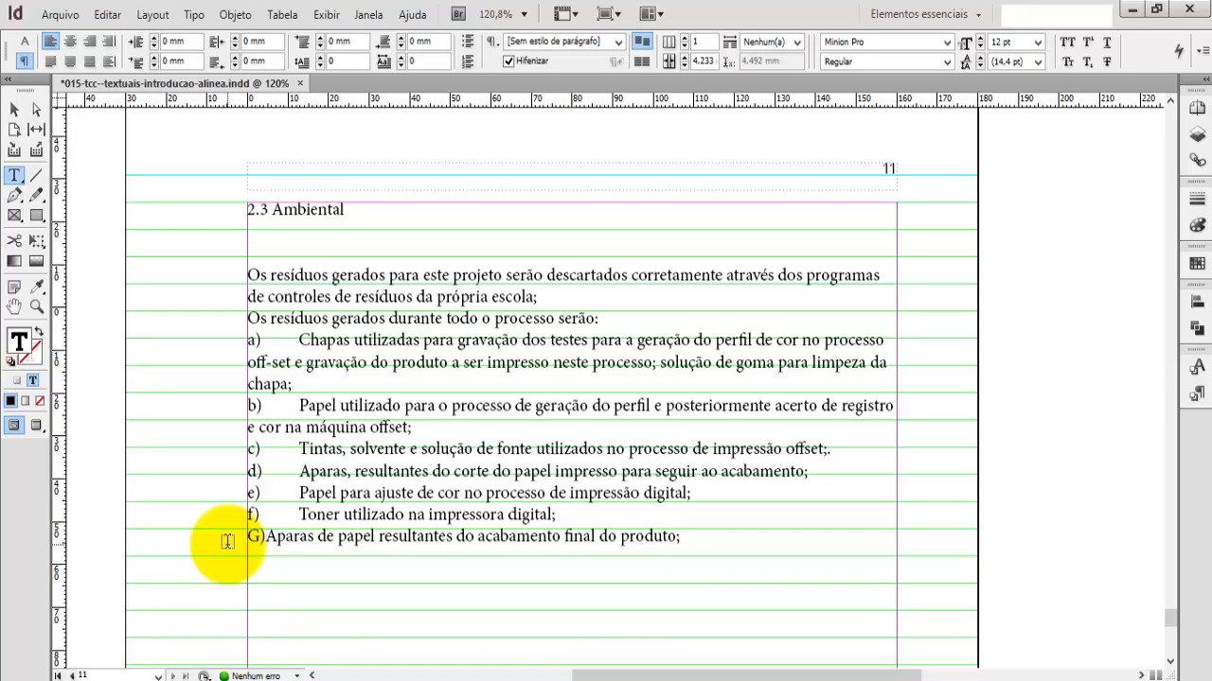
{"action": "key", "text": "BackSpace"}
{"action": "key", "text": "BackSpace"}
{"action": "type", "text": "G"}
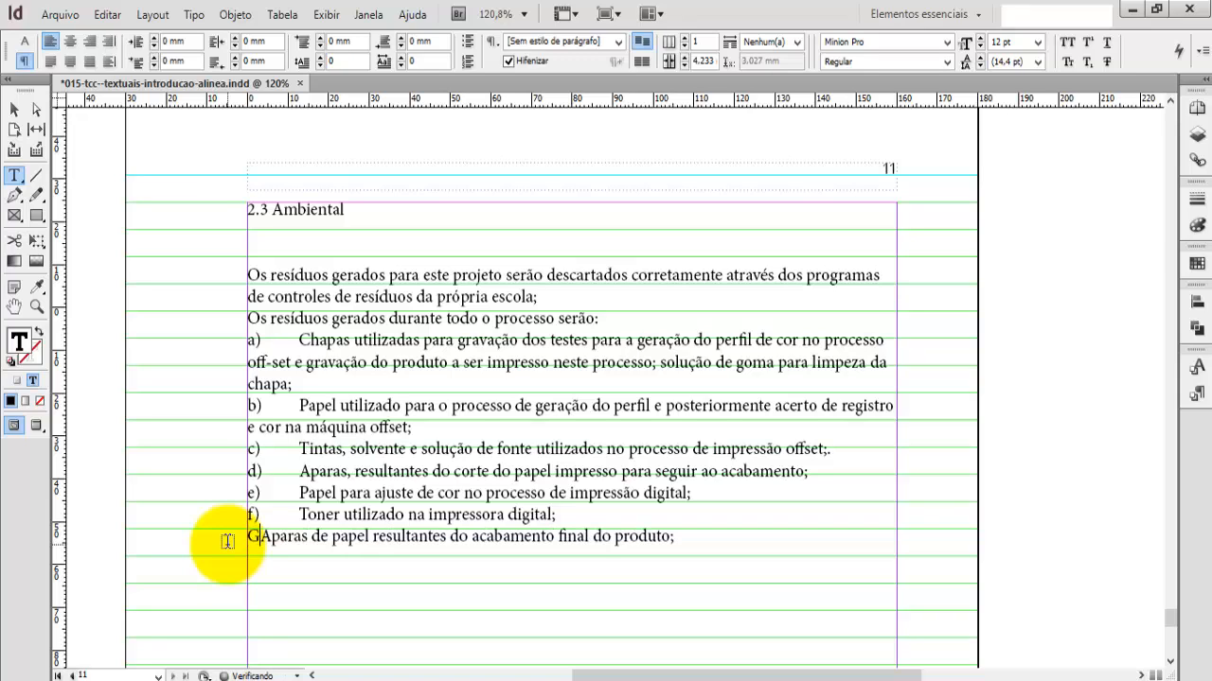
{"action": "key", "text": "BackSpace"}
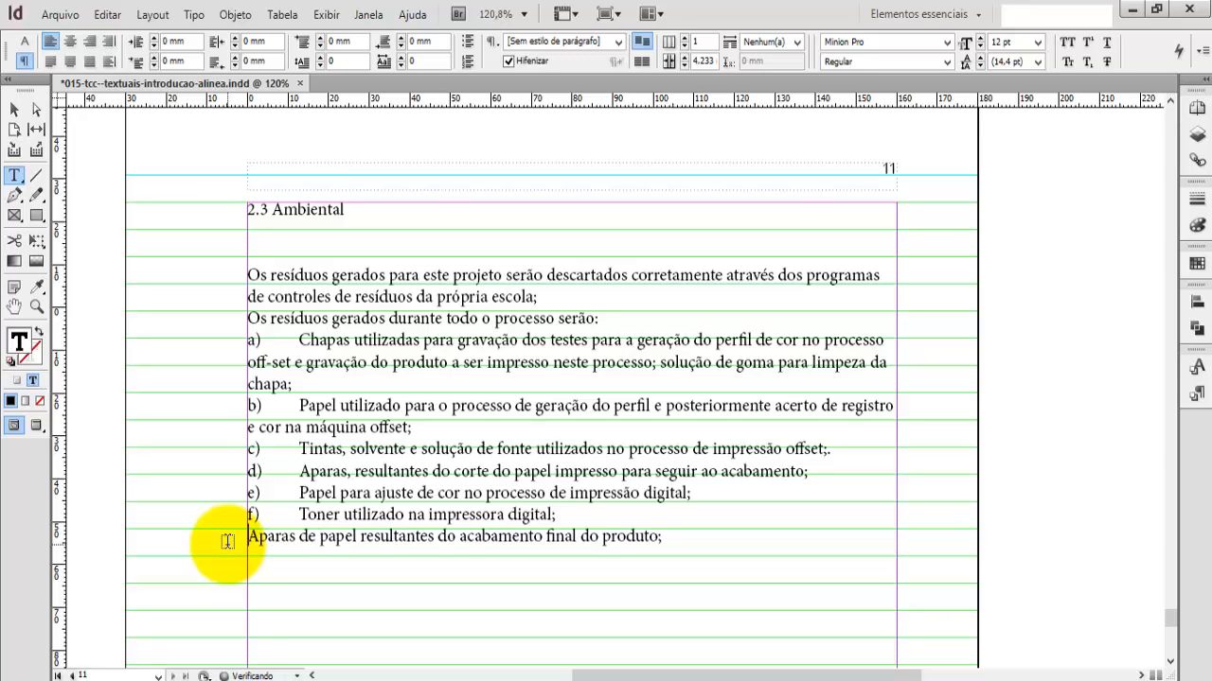
{"action": "type", "text": "f"}
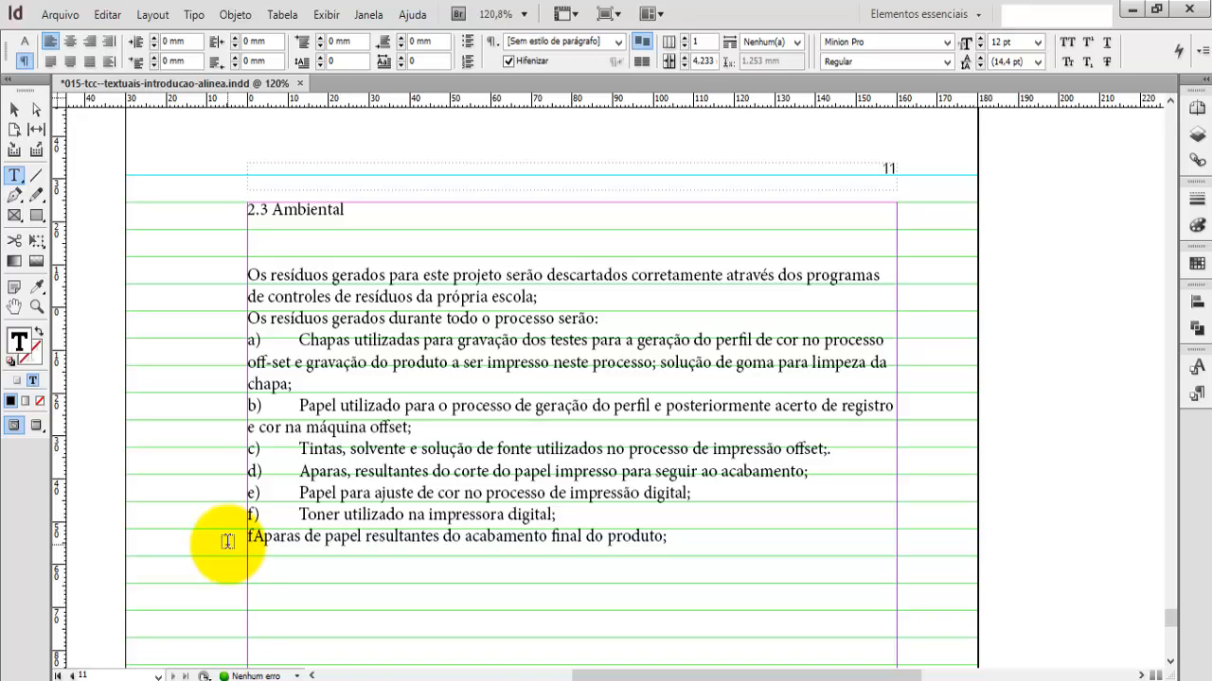
{"action": "key", "text": "BackSpace"}
Step: Insert "g)" followed by a tab before "Aparas de papel resultantes"
{"action": "type", "text": "g"}
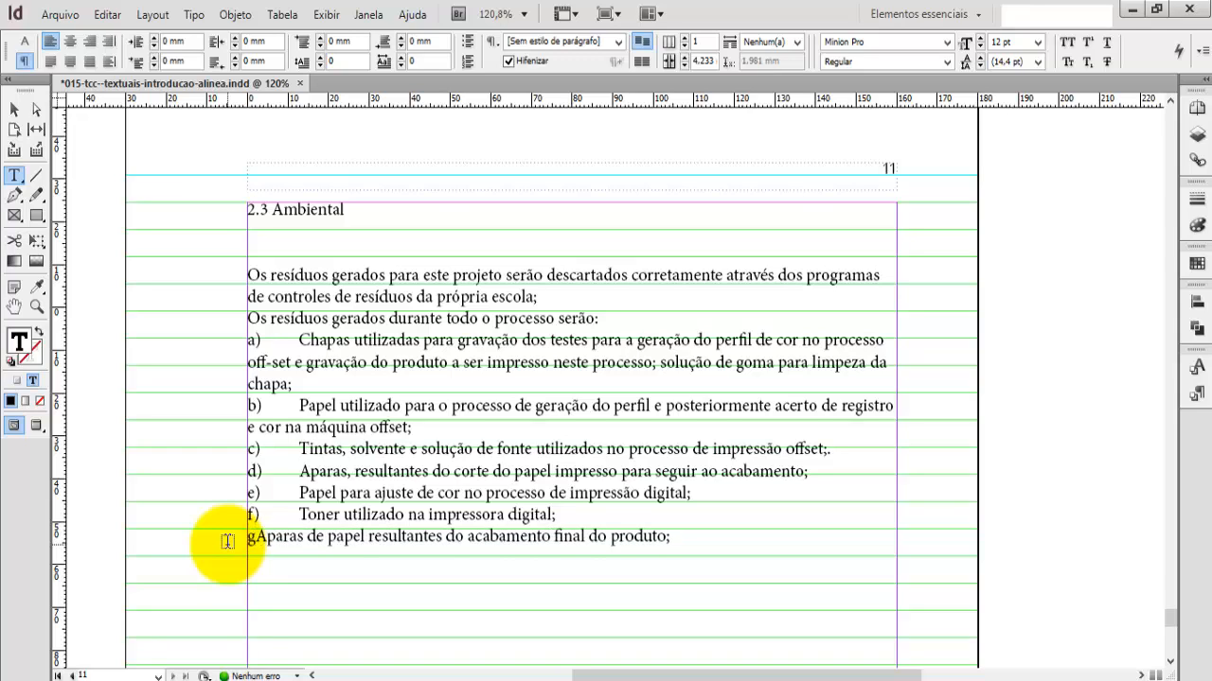
{"action": "type", "text": ")"}
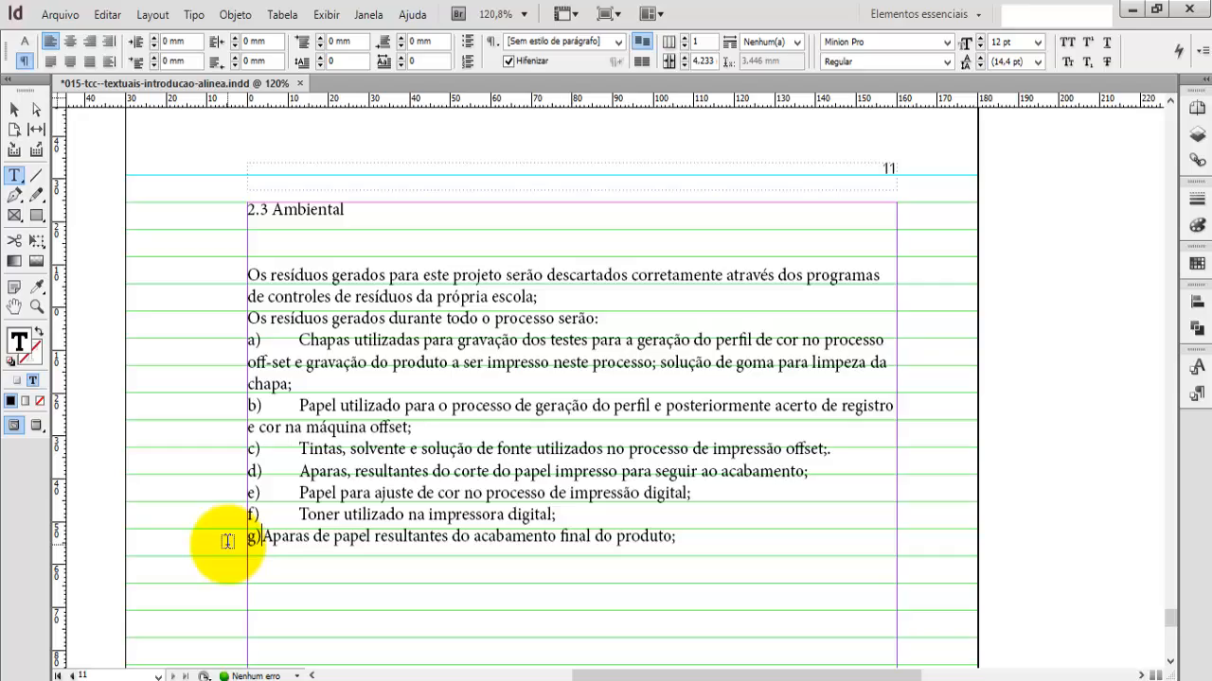
{"action": "key", "text": "Tab"}
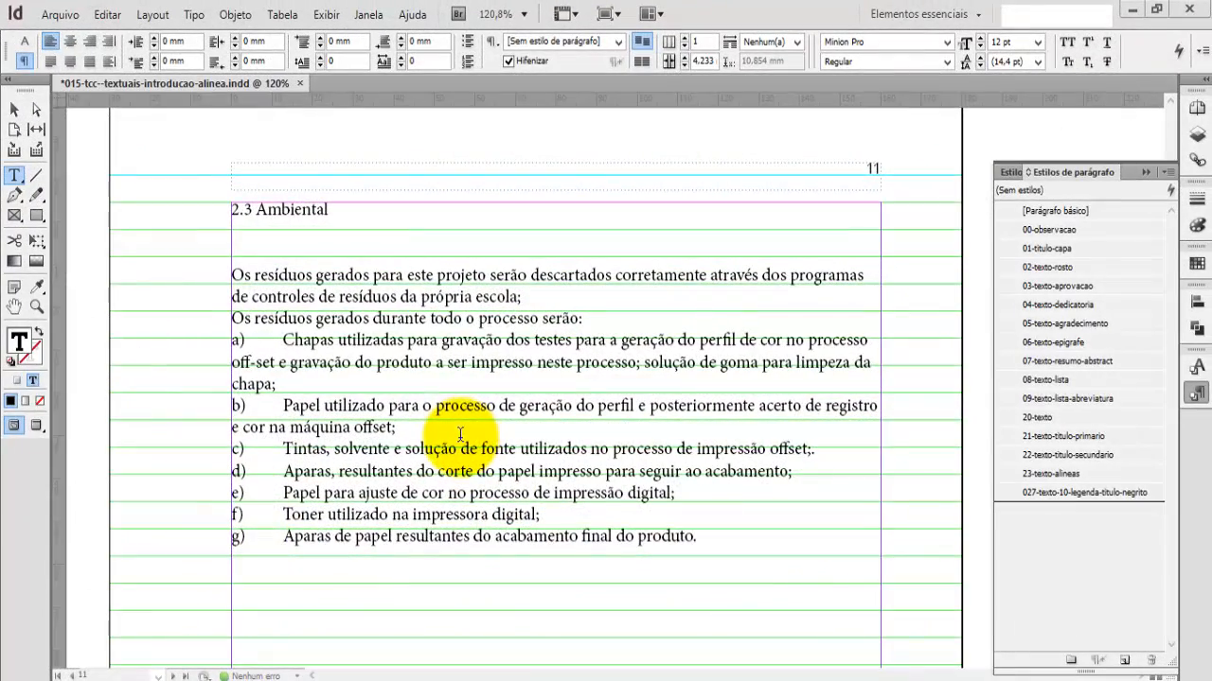
Step: Apply the 20-texto paragraph style to all text from "2.3 Ambiental" through item g)
{"action": "key", "text": "ctrl+r"}
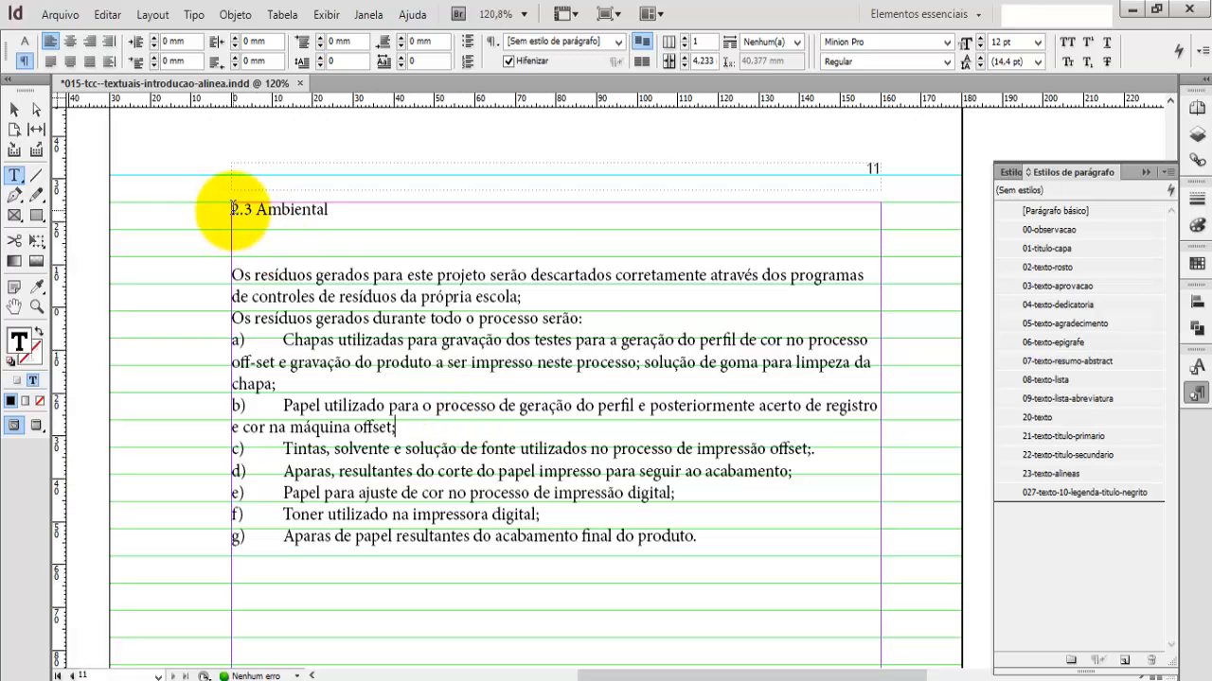
{"action": "left_click_drag", "start_coordinate": [233, 209], "coordinate": [738, 530]}
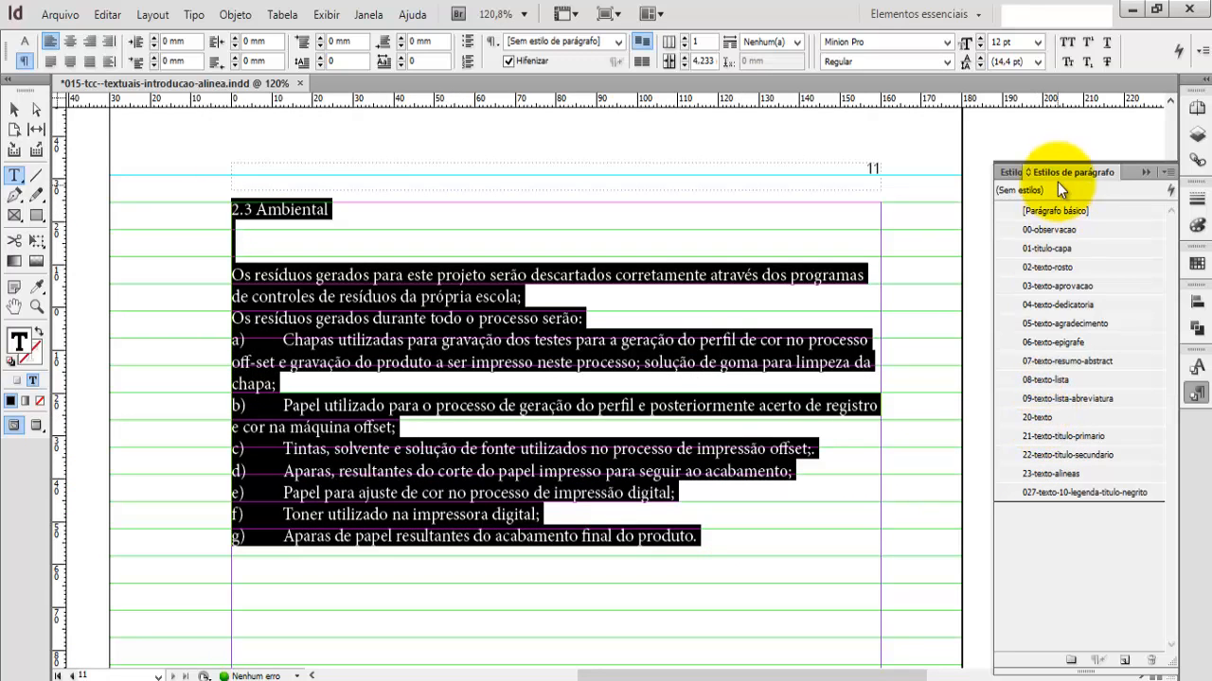
{"action": "left_click", "coordinate": [1028, 419]}
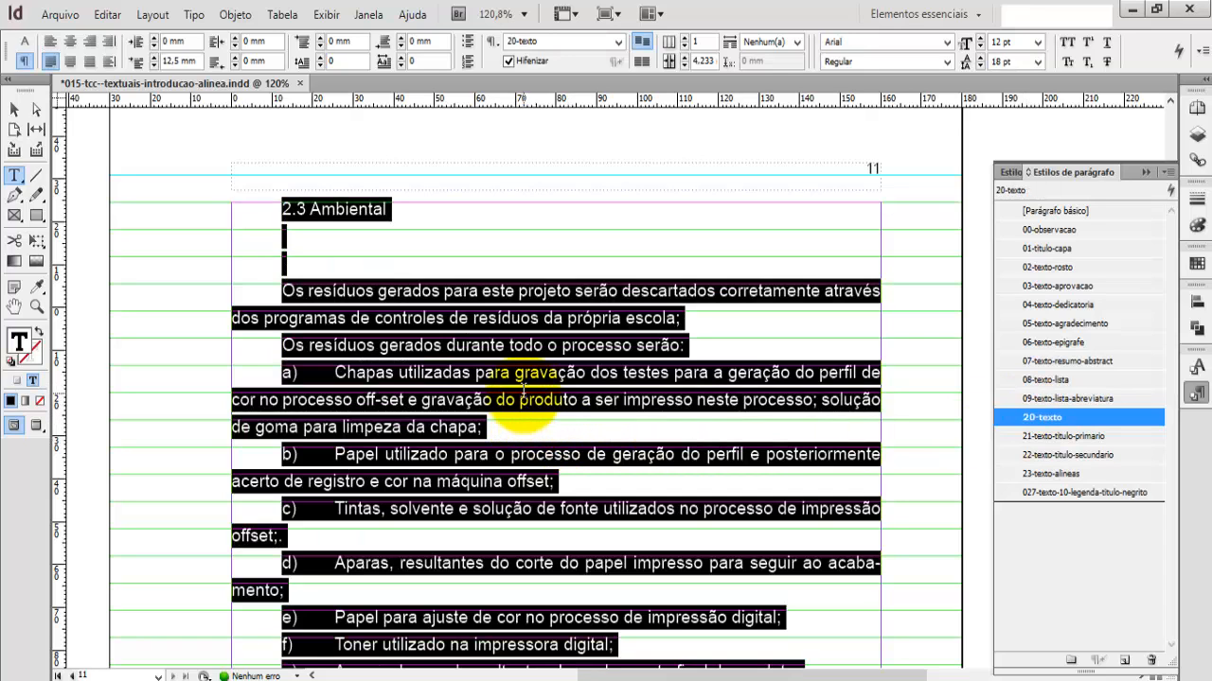
{"action": "left_click", "coordinate": [519, 398]}
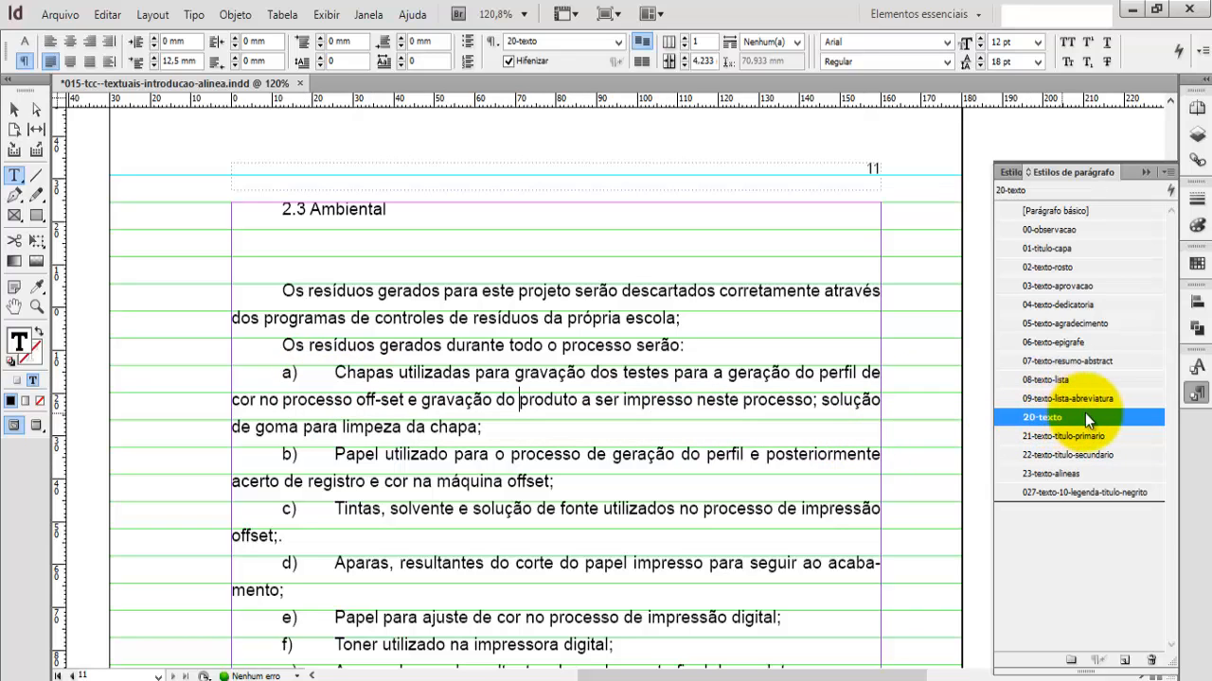
Step: Duplicate the 20-texto paragraph style and name the copy "xxxxx-texto-alinea"
{"action": "right_click", "coordinate": [1007, 417]}
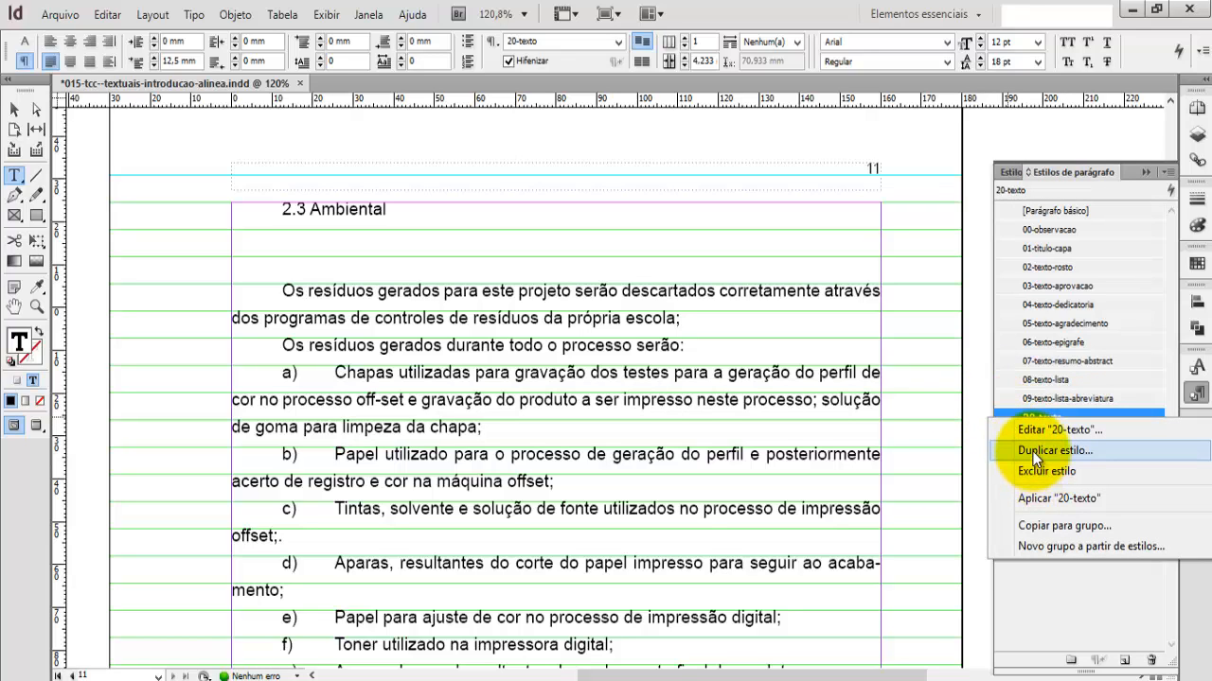
{"action": "left_click", "coordinate": [1035, 453]}
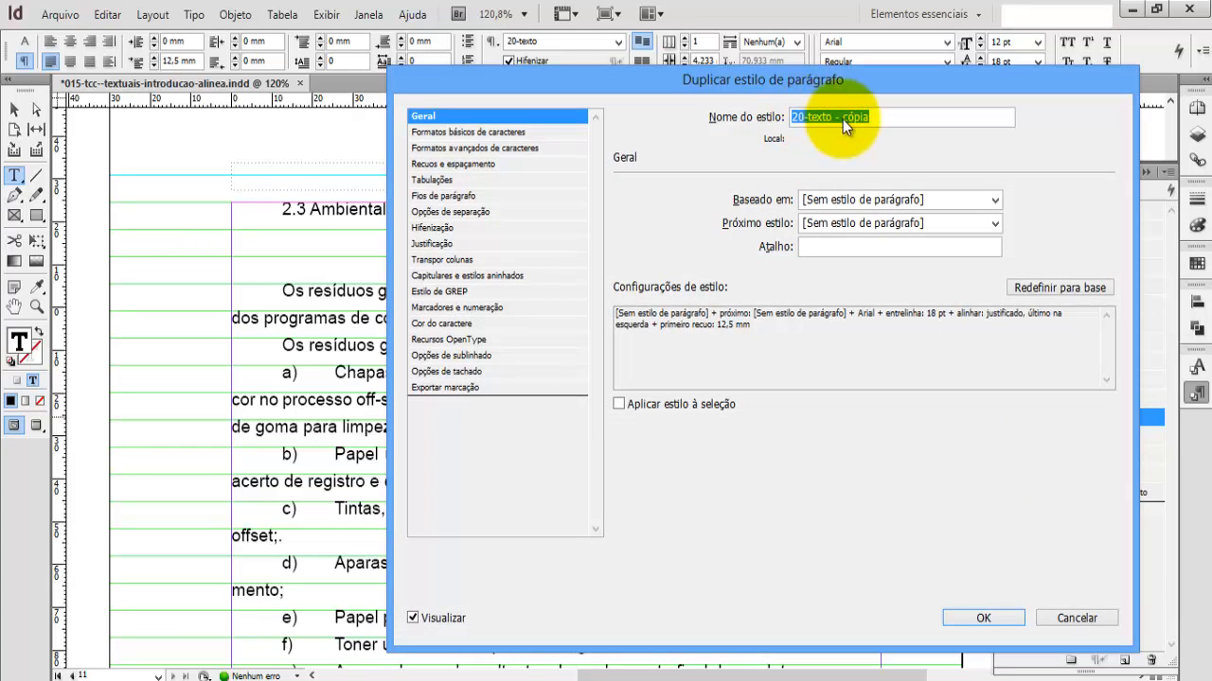
{"action": "left_click", "coordinate": [801, 118]}
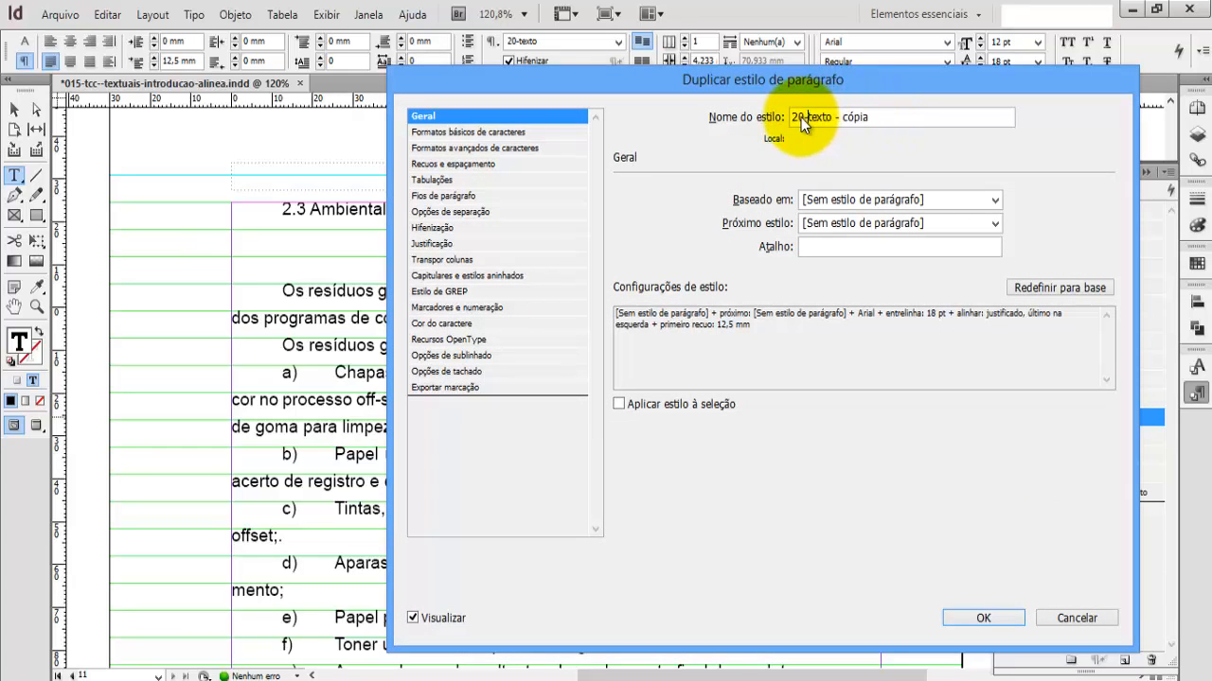
{"action": "left_click_drag", "start_coordinate": [801, 118], "coordinate": [763, 124]}
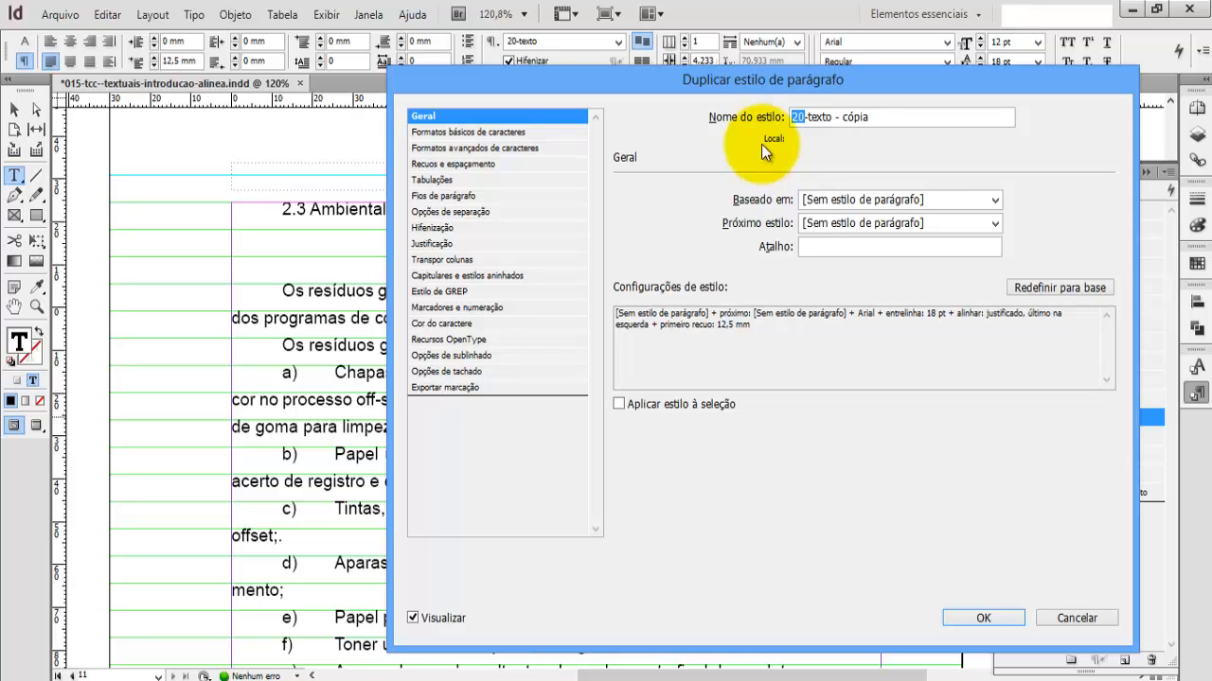
{"action": "type", "text": "xxxxx"}
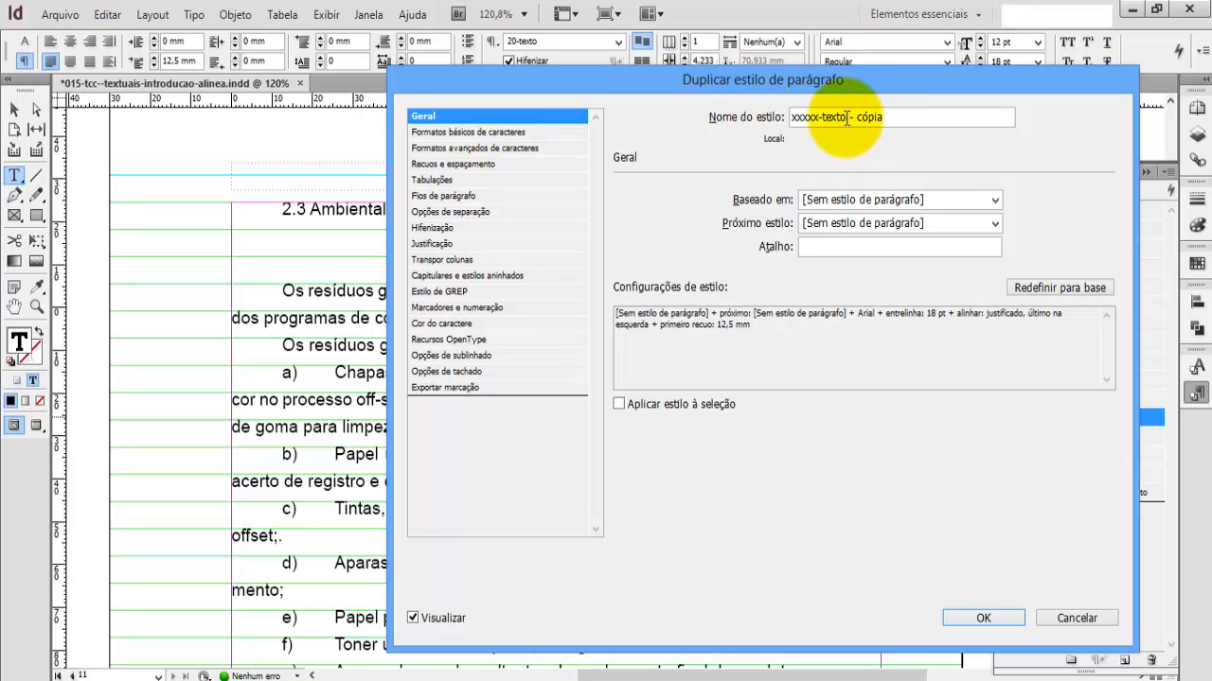
{"action": "left_click_drag", "start_coordinate": [845, 118], "coordinate": [908, 118]}
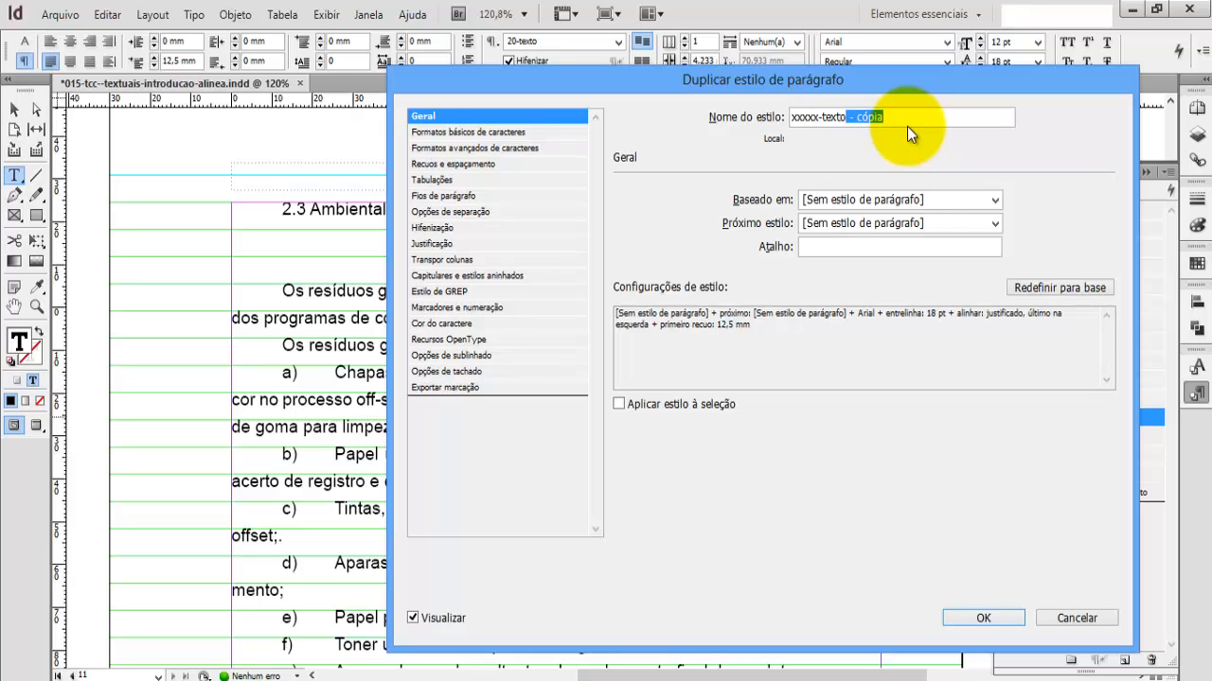
{"action": "type", "text": "-alinea"}
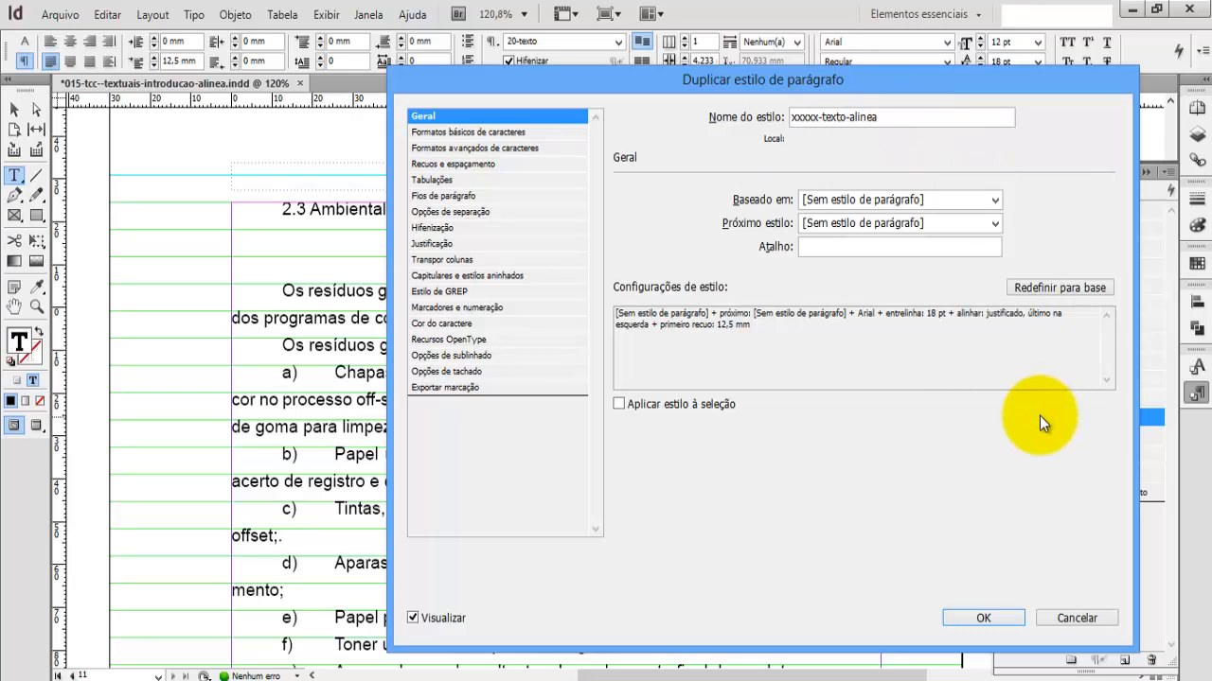
{"action": "left_click", "coordinate": [983, 618]}
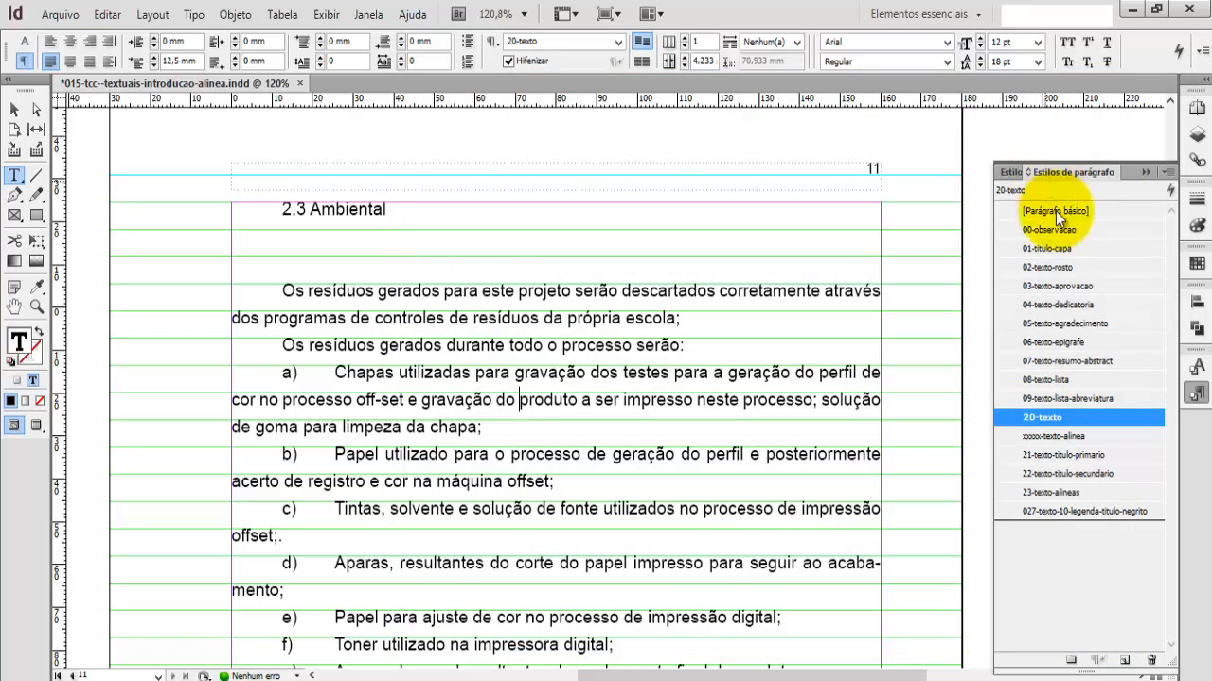
Step: Apply the xxxxx-texto-alinea style to item a) and move that style to the end of the paragraph style list
{"action": "left_click", "coordinate": [1012, 437]}
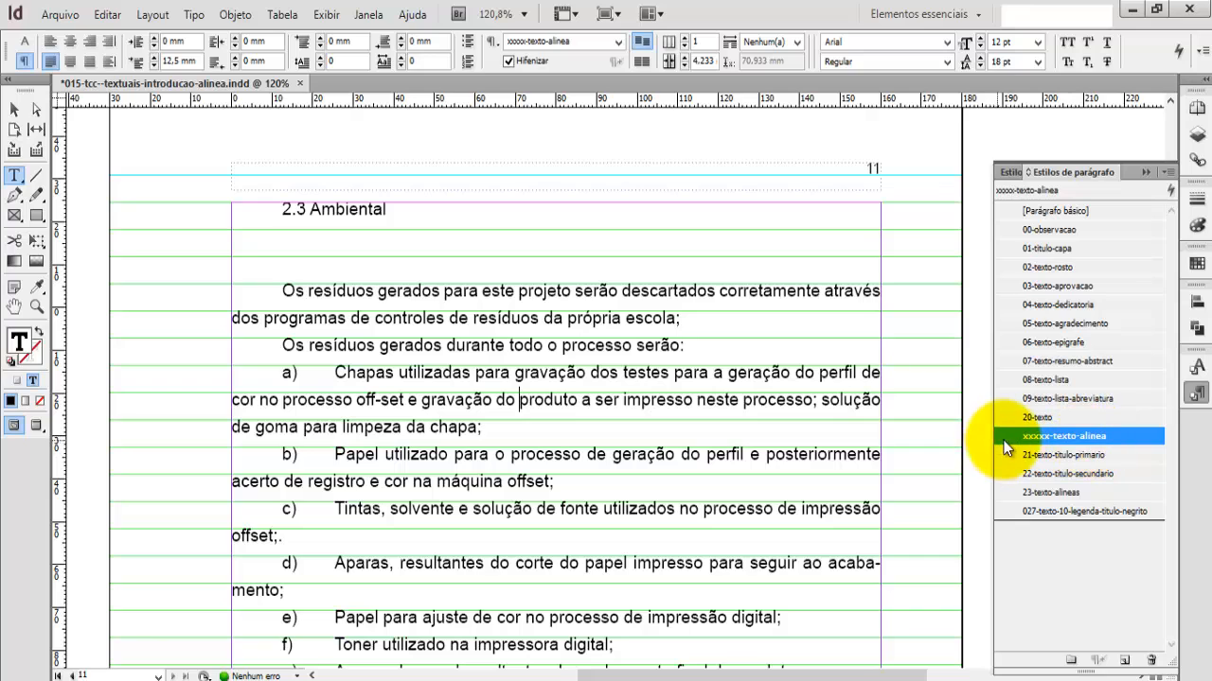
{"action": "left_click_drag", "start_coordinate": [1000, 484], "coordinate": [1002, 517]}
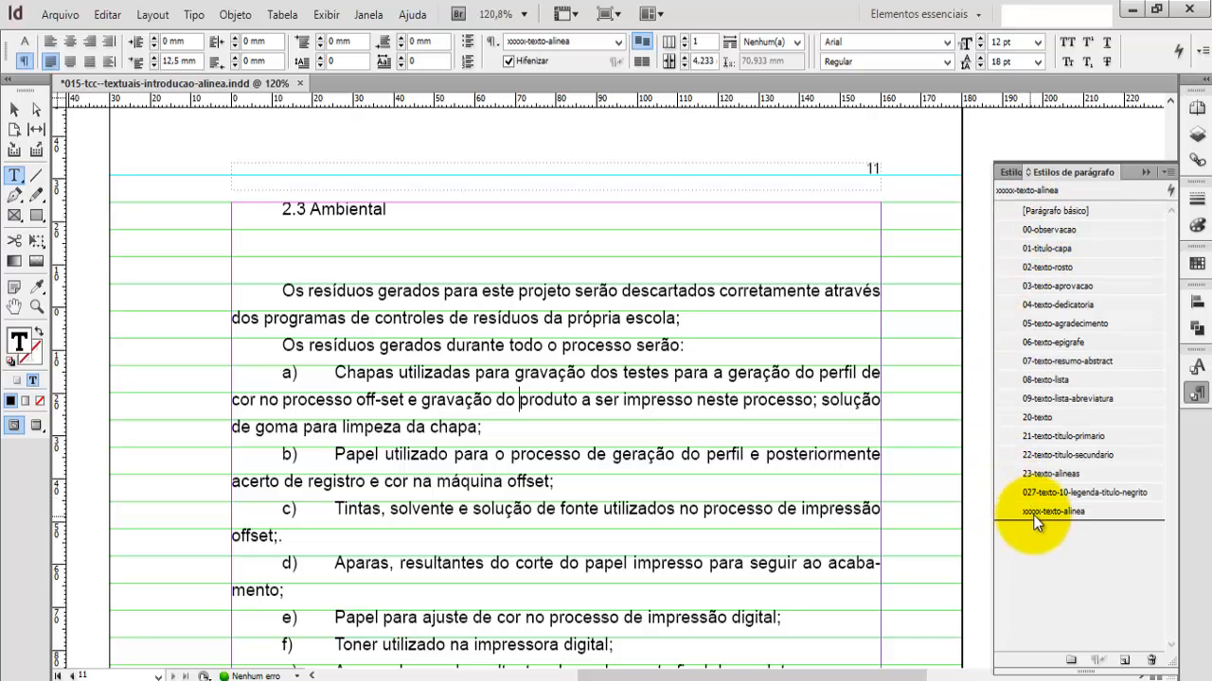
{"action": "left_click", "coordinate": [1006, 515]}
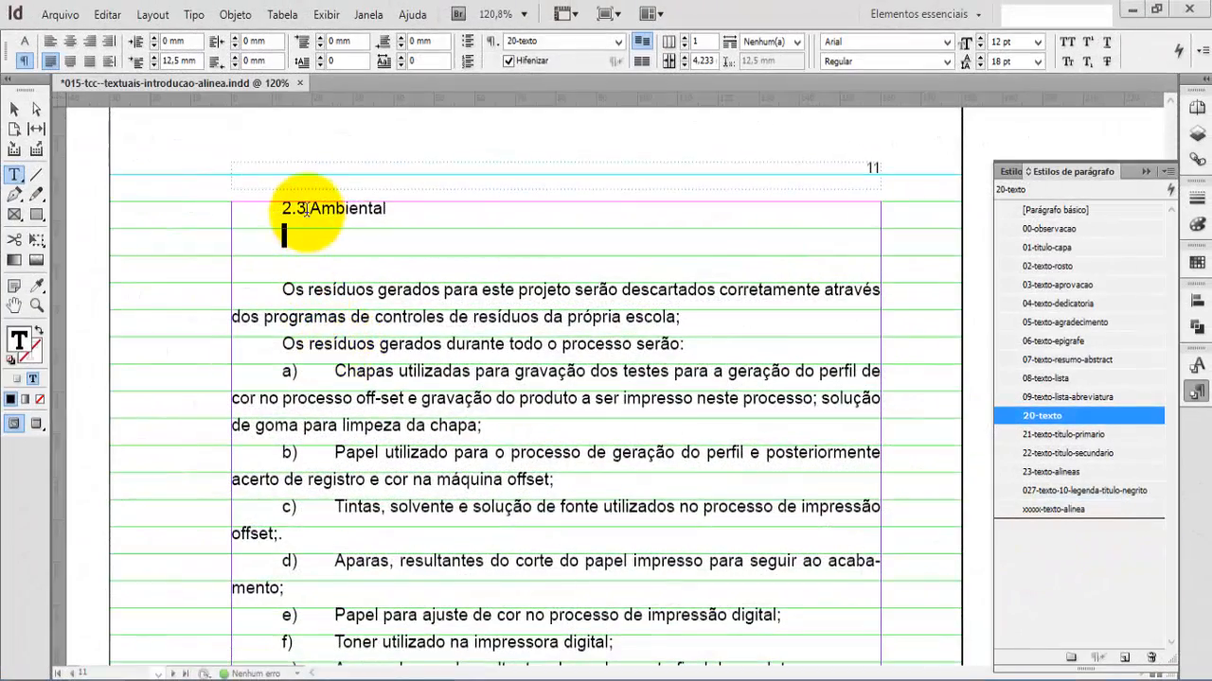
Step: Align the "2.3 Ambiental" heading to the baseline grid
{"action": "triple_click", "coordinate": [306, 207]}
{"action": "key", "text": "ctrl+r"}
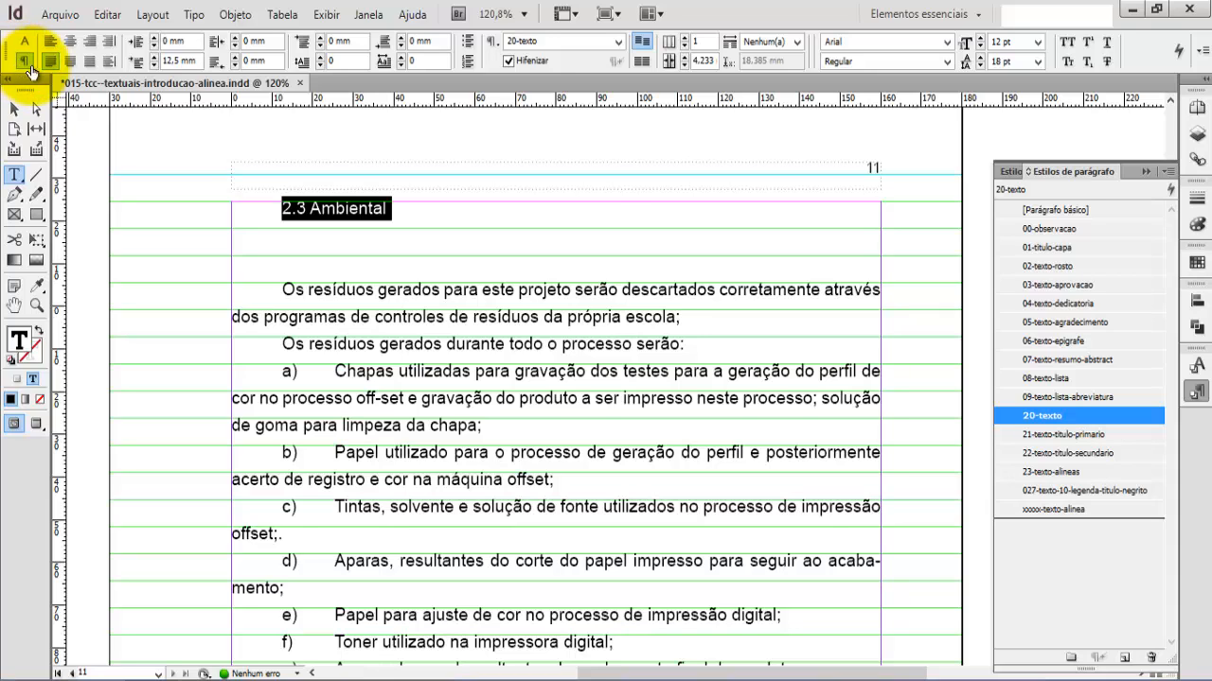
{"action": "left_click", "coordinate": [641, 63]}
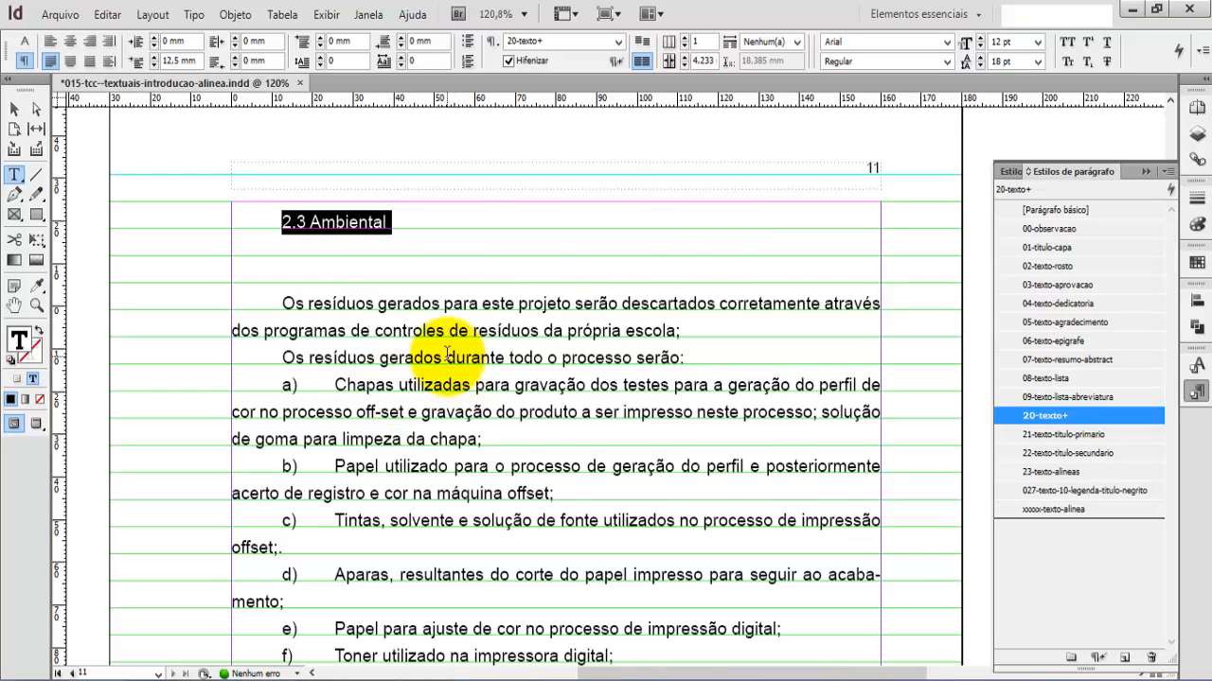
Step: Change the initial capitals of items a) and b) to lowercase, making them "chapas" and "papel"
{"action": "scroll", "coordinate": [446, 358], "scroll_direction": "down", "scroll_amount": 2}
{"action": "left_click", "coordinate": [341, 291]}
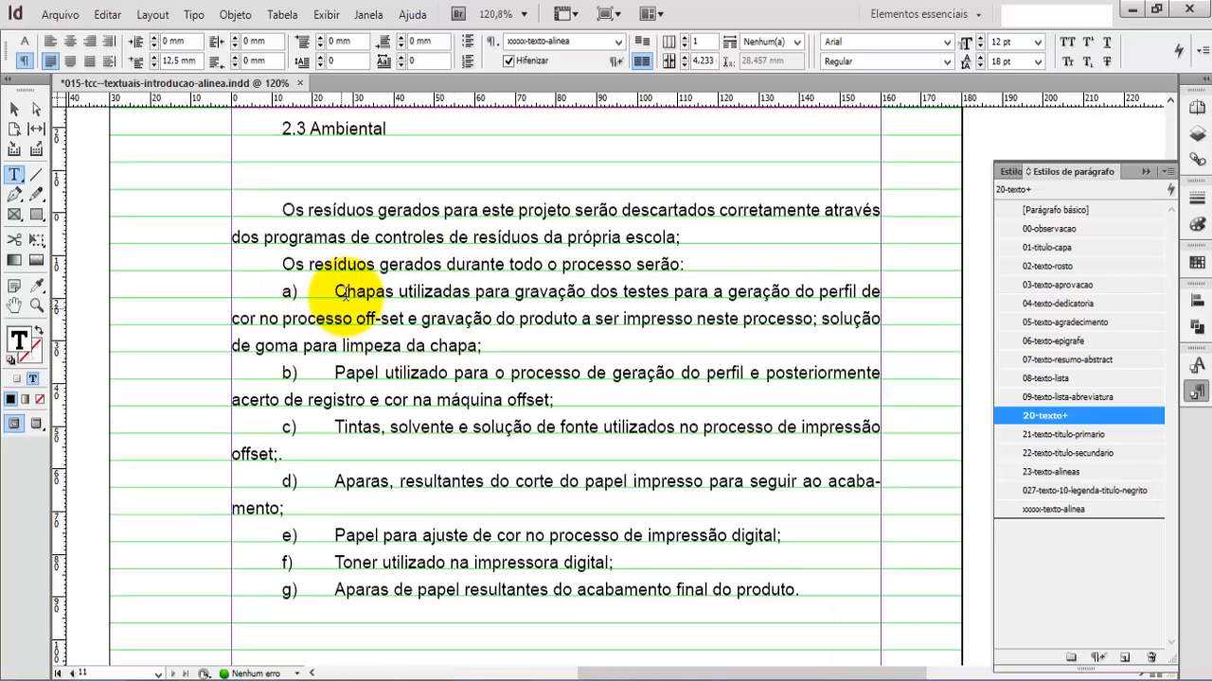
{"action": "key", "text": "shift+Right"}
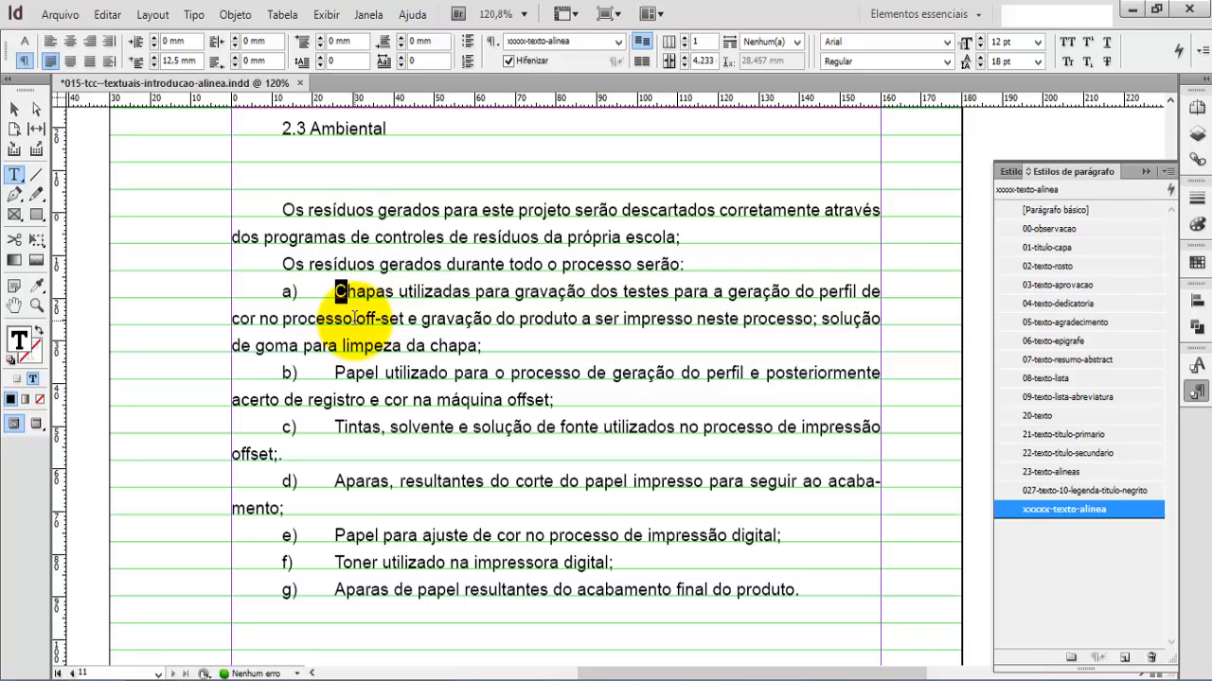
{"action": "type", "text": "c"}
{"action": "left_click", "coordinate": [335, 374]}
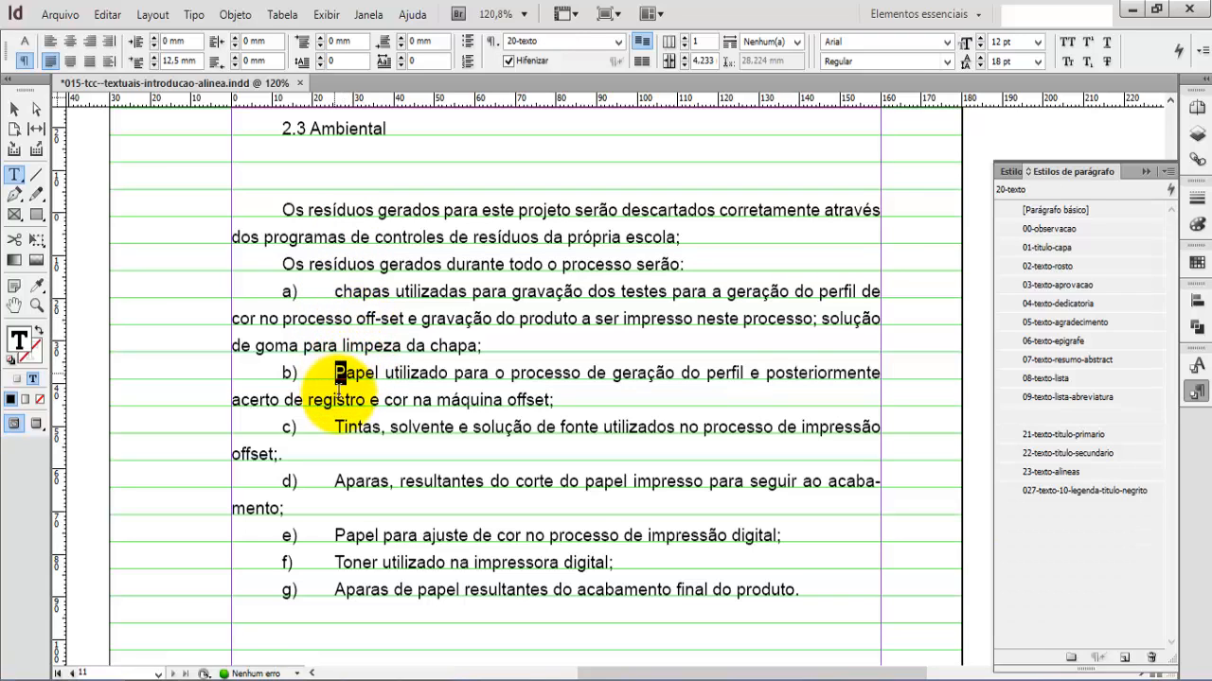
{"action": "key", "text": "shift+Right"}
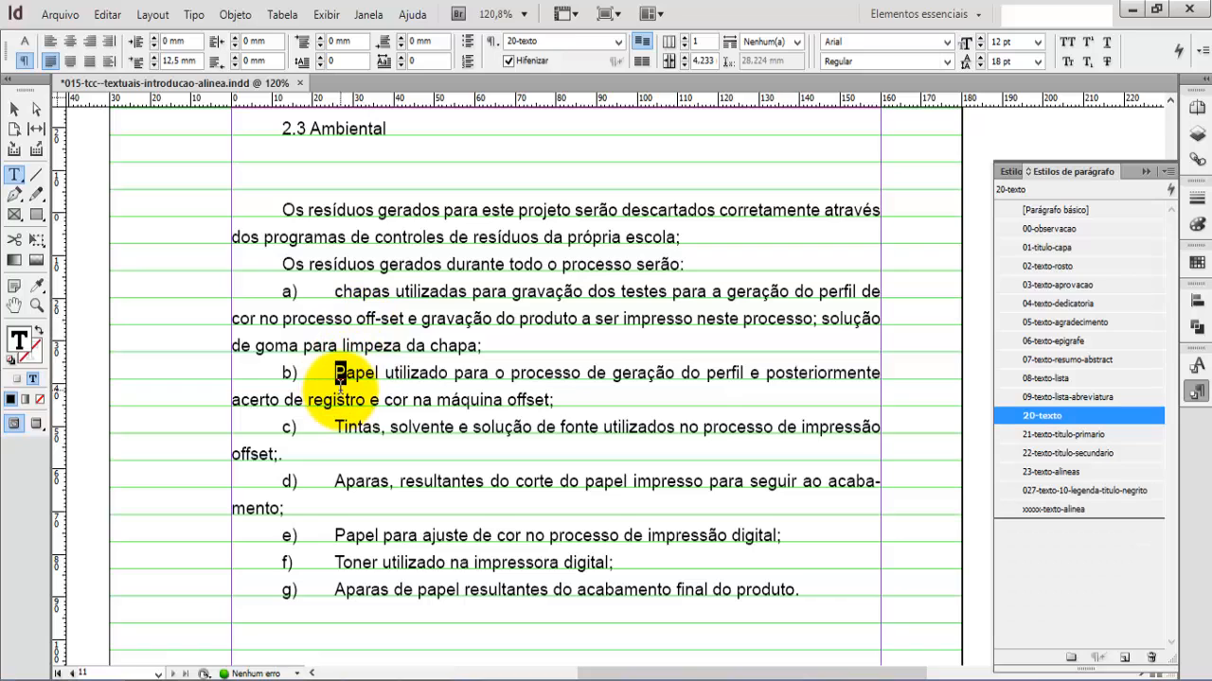
{"action": "type", "text": "p"}
Step: Change the initial capitals of items c) and d) to lowercase, making them "tintas" and "aparas"
{"action": "left_click", "coordinate": [331, 428]}
{"action": "key", "text": "shift+Right"}
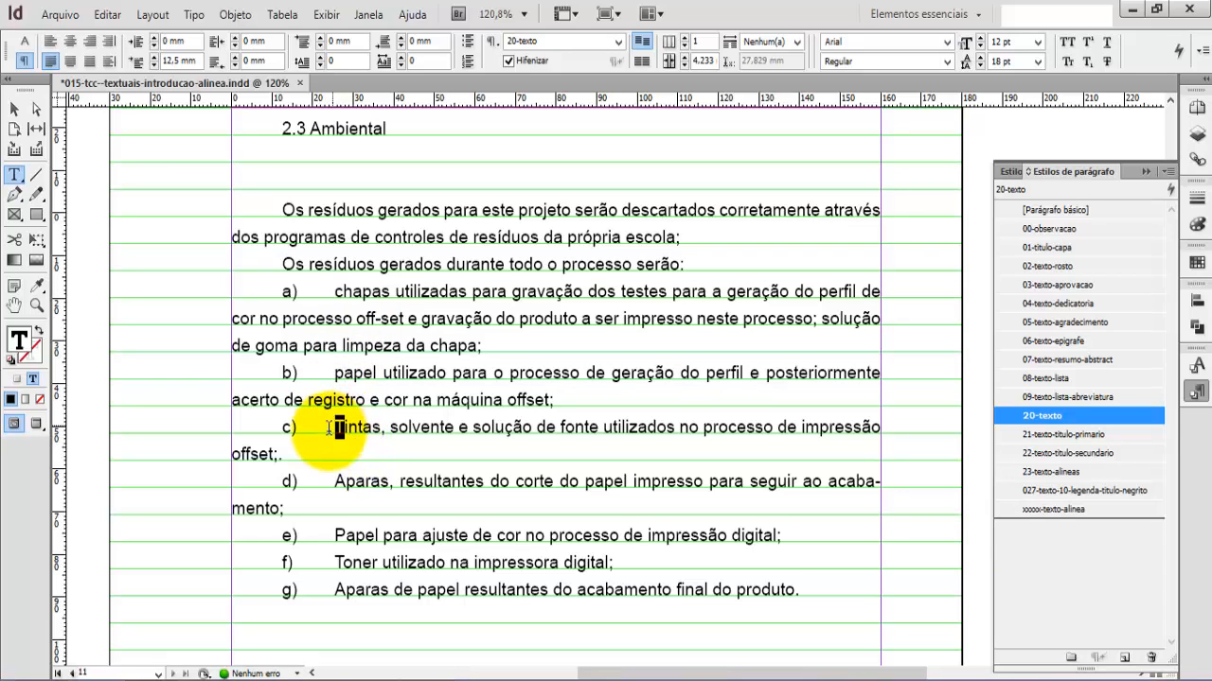
{"action": "type", "text": "t"}
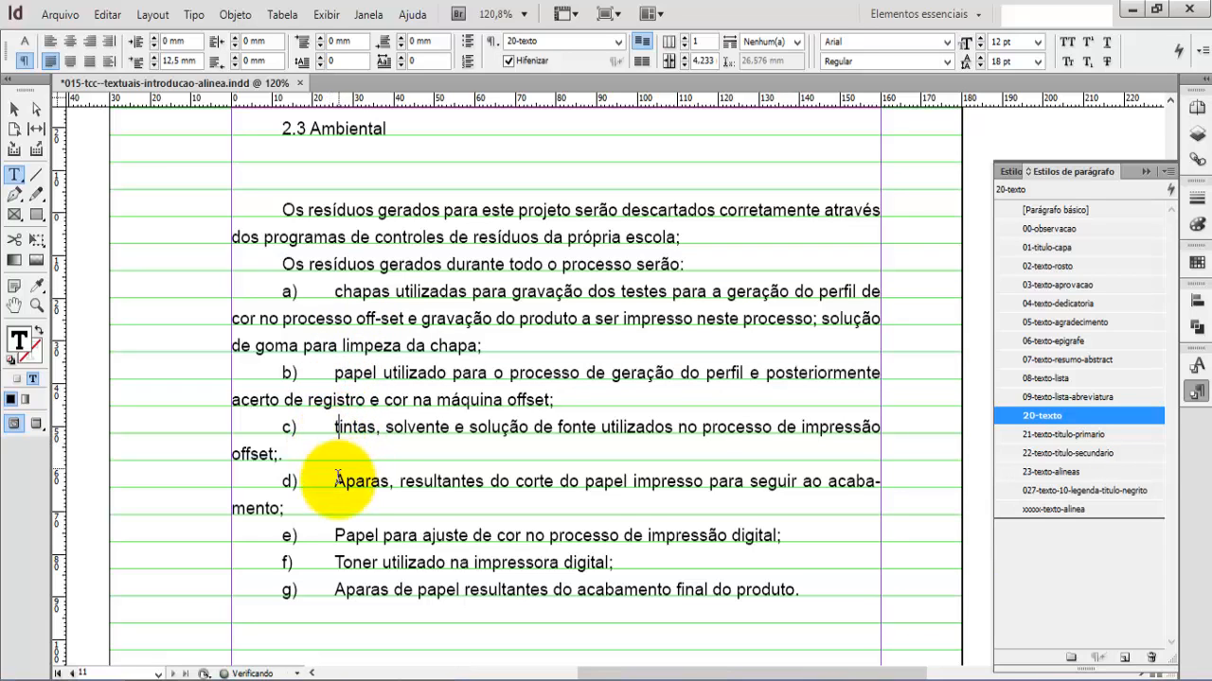
{"action": "left_click", "coordinate": [332, 473]}
{"action": "key", "text": "shift+Right"}
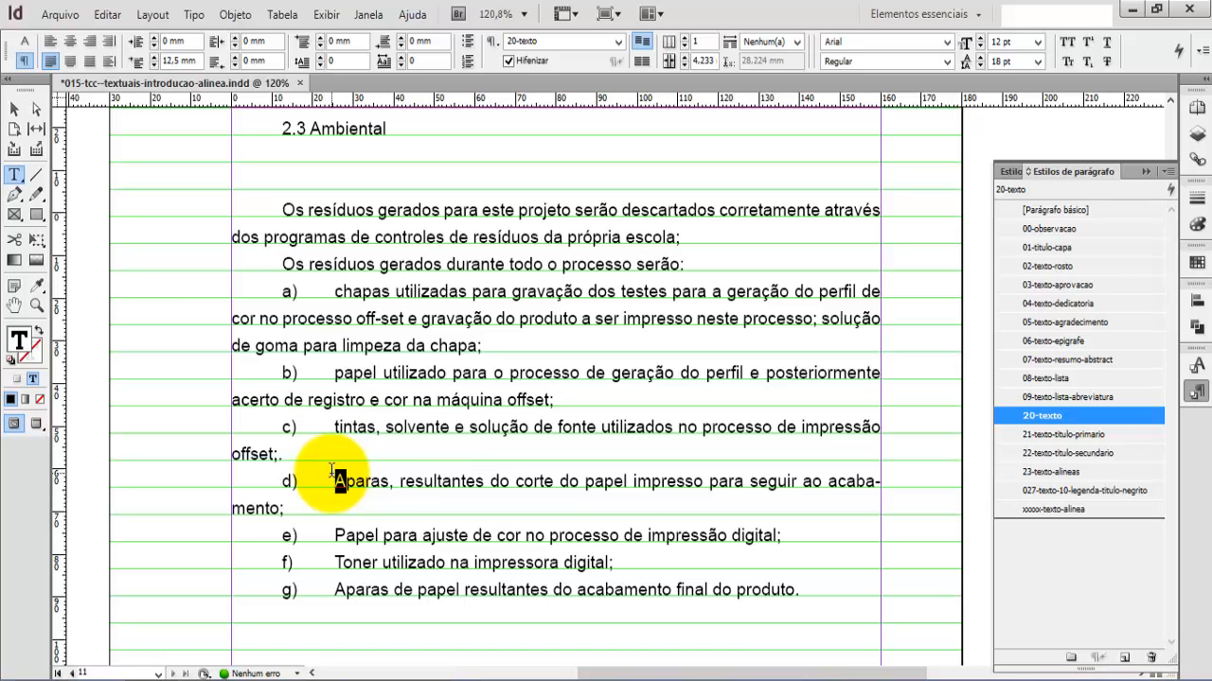
{"action": "type", "text": "a"}
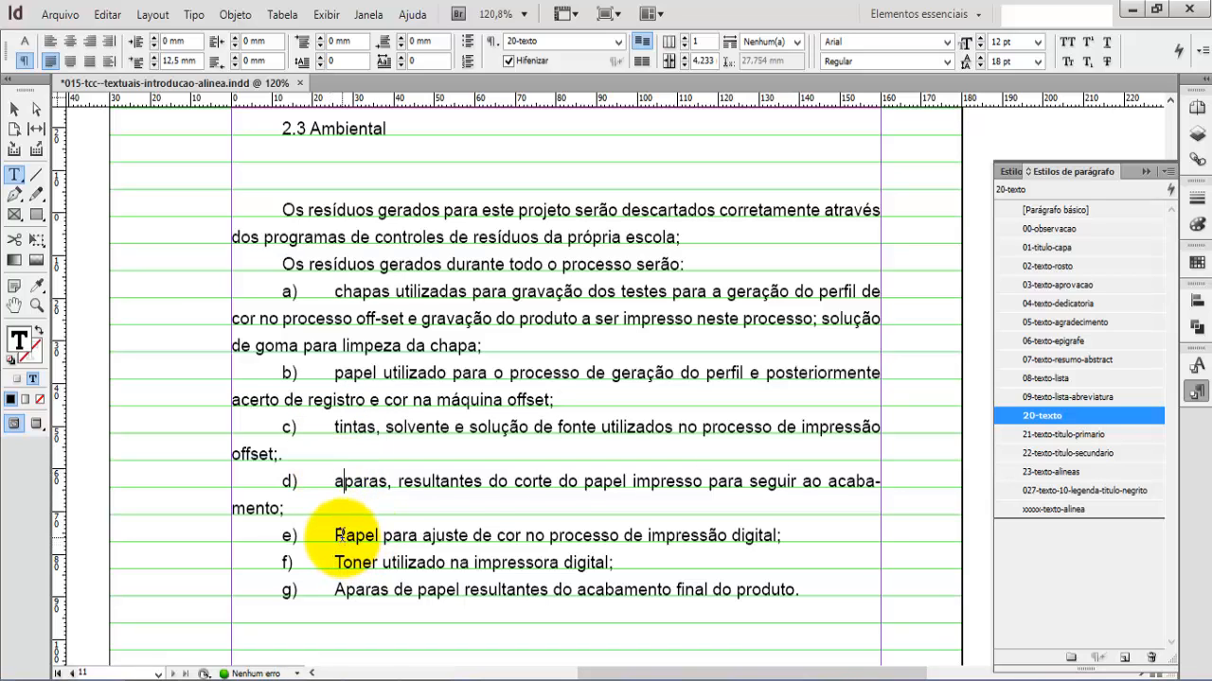
Step: Change the initial capitals of items e), f) and g) to lowercase, making them "papel", "toner" and "aparas"
{"action": "left_click", "coordinate": [335, 536]}
{"action": "key", "text": "shift+Right"}
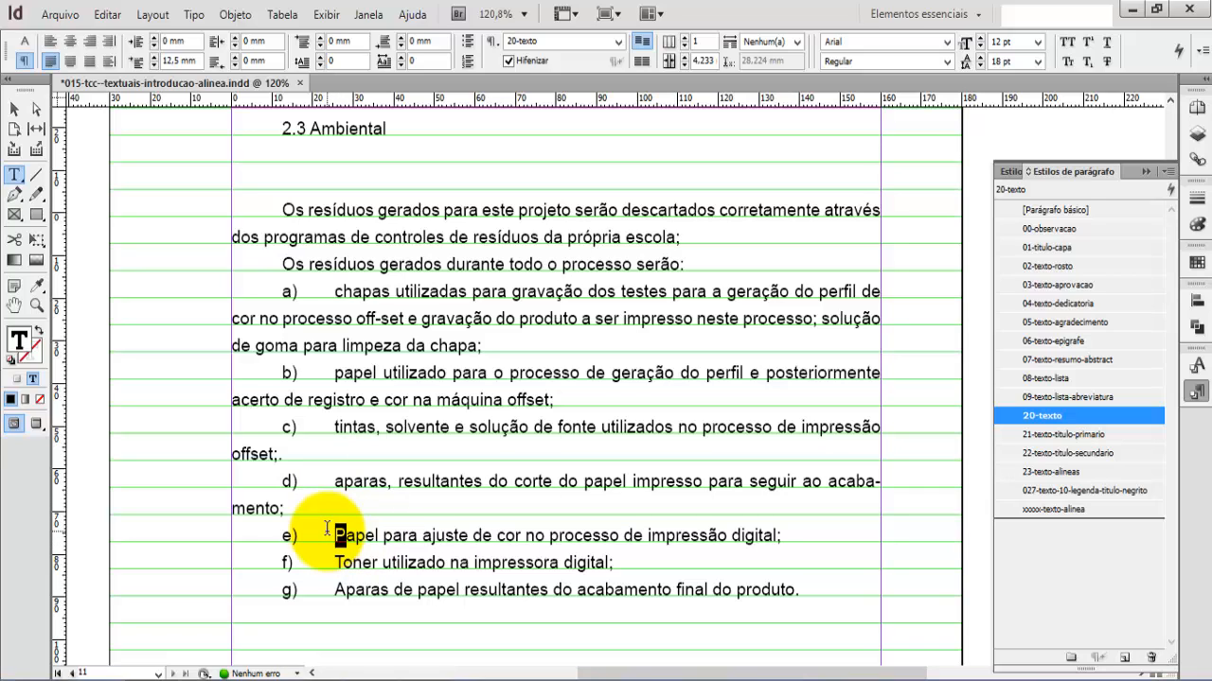
{"action": "type", "text": "p"}
{"action": "left_click", "coordinate": [333, 562]}
{"action": "key", "text": "shift+Right"}
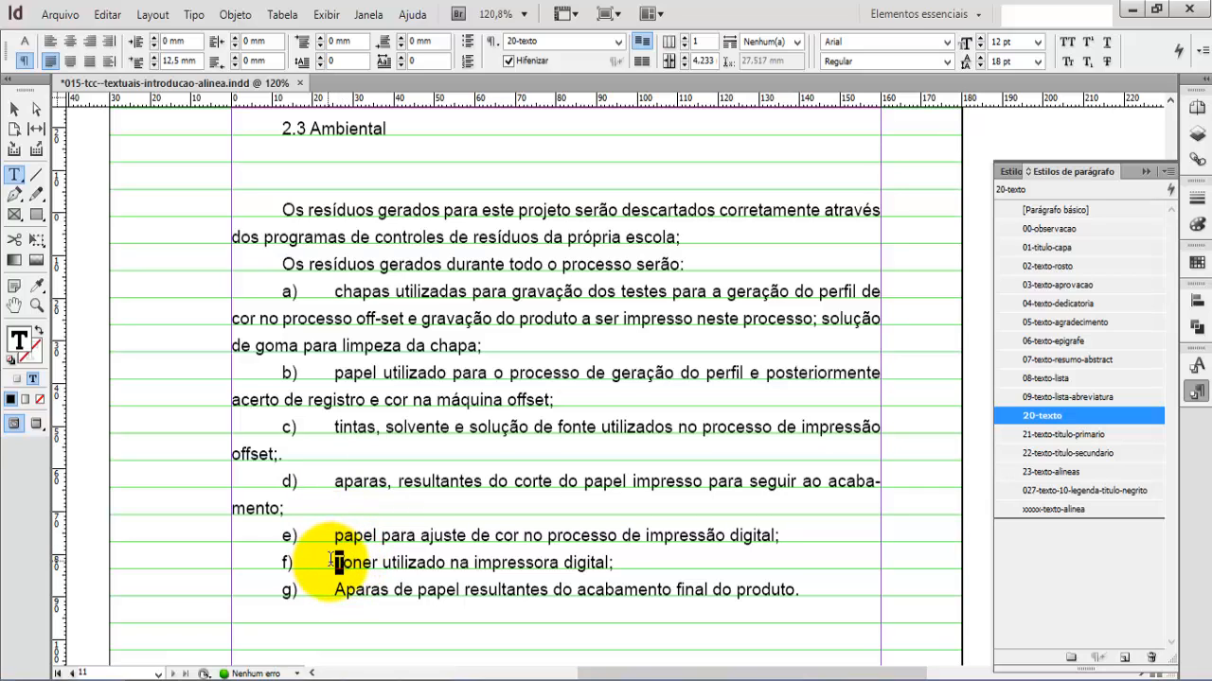
{"action": "type", "text": "p"}
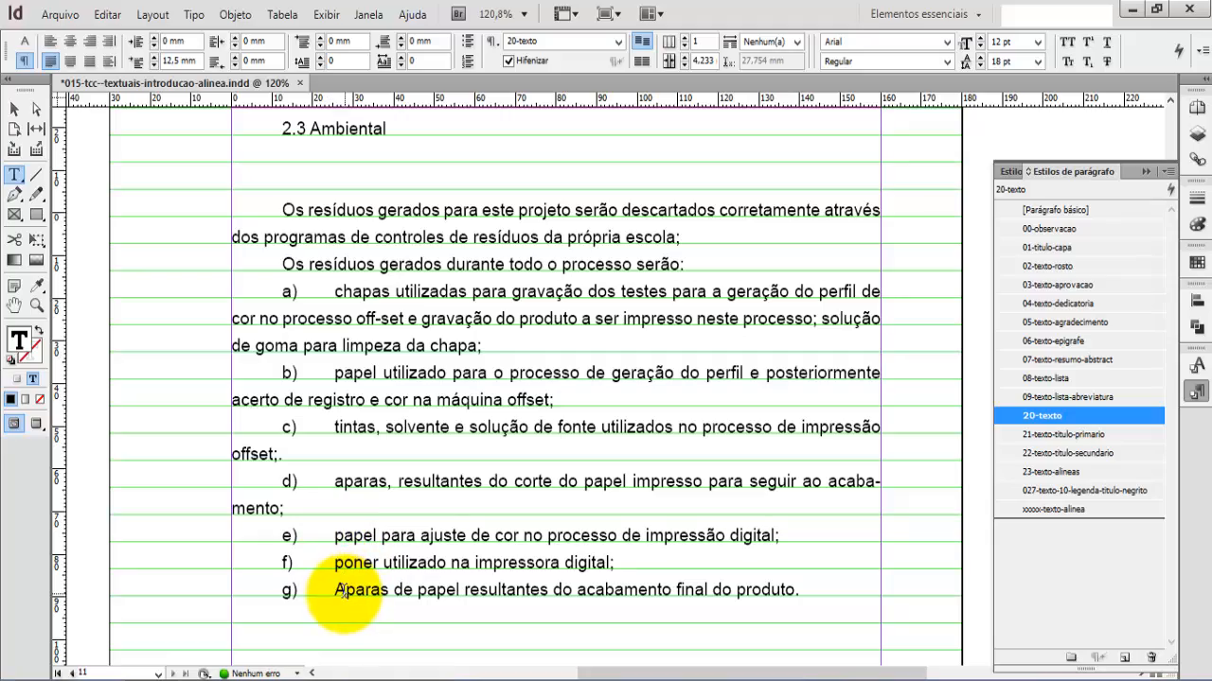
{"action": "left_click", "coordinate": [333, 590]}
{"action": "key", "text": "shift+Right"}
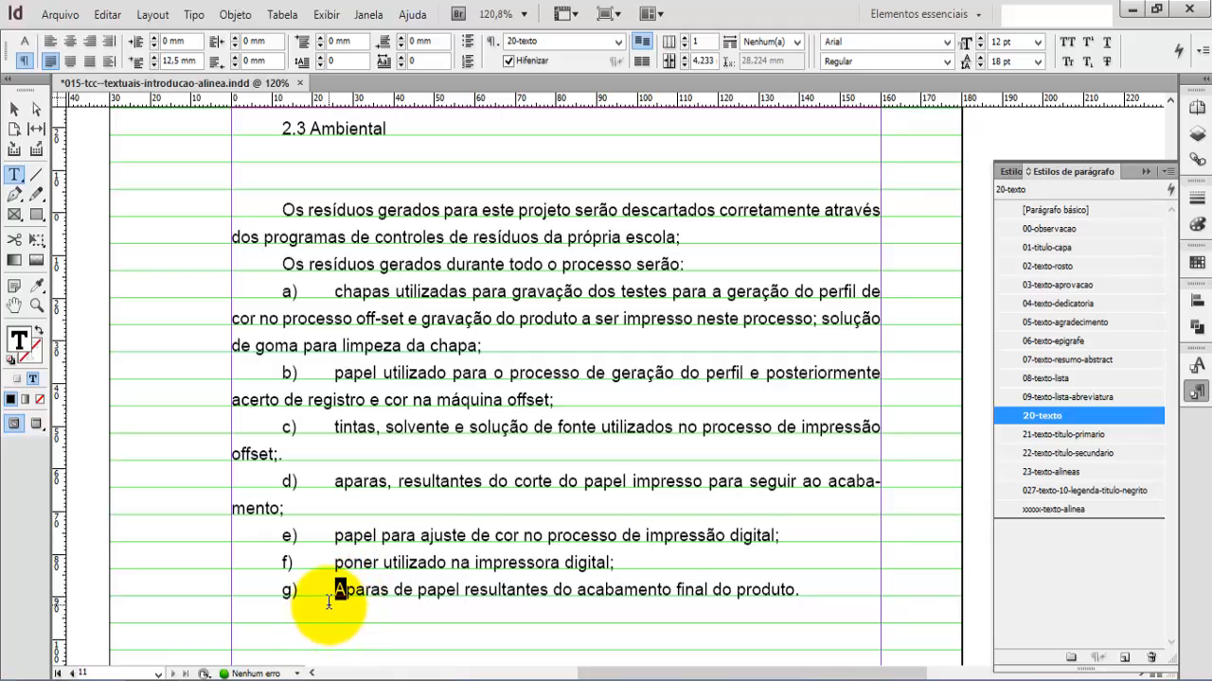
{"action": "type", "text": "a"}
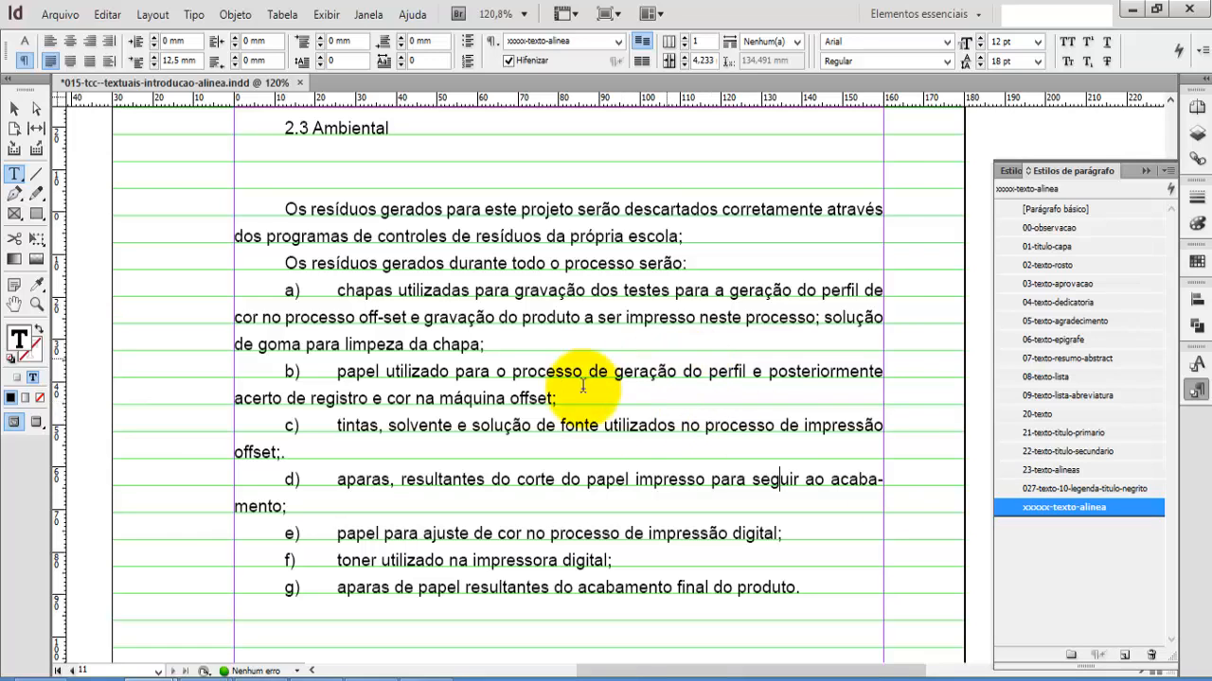
Step: Set the first-line indent of the xxxxx-texto-alinea paragraph style to 15 mm
{"action": "double_click", "coordinate": [1007, 509]}
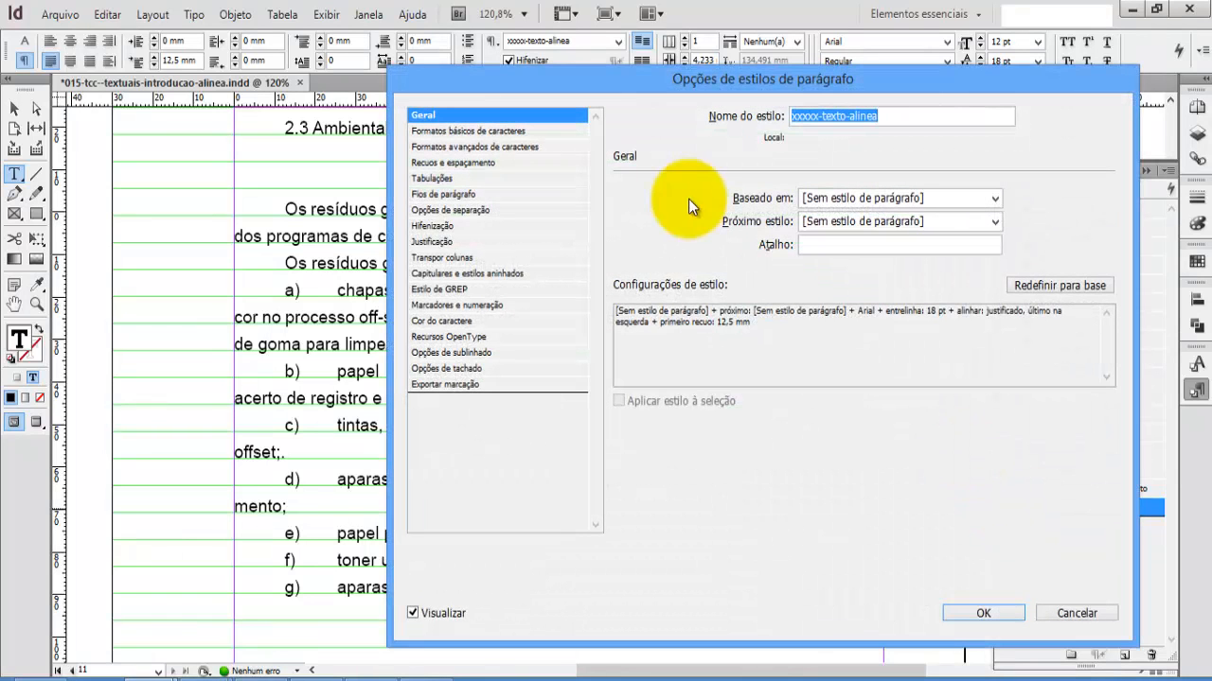
{"action": "left_click_drag", "start_coordinate": [645, 79], "coordinate": [638, 78]}
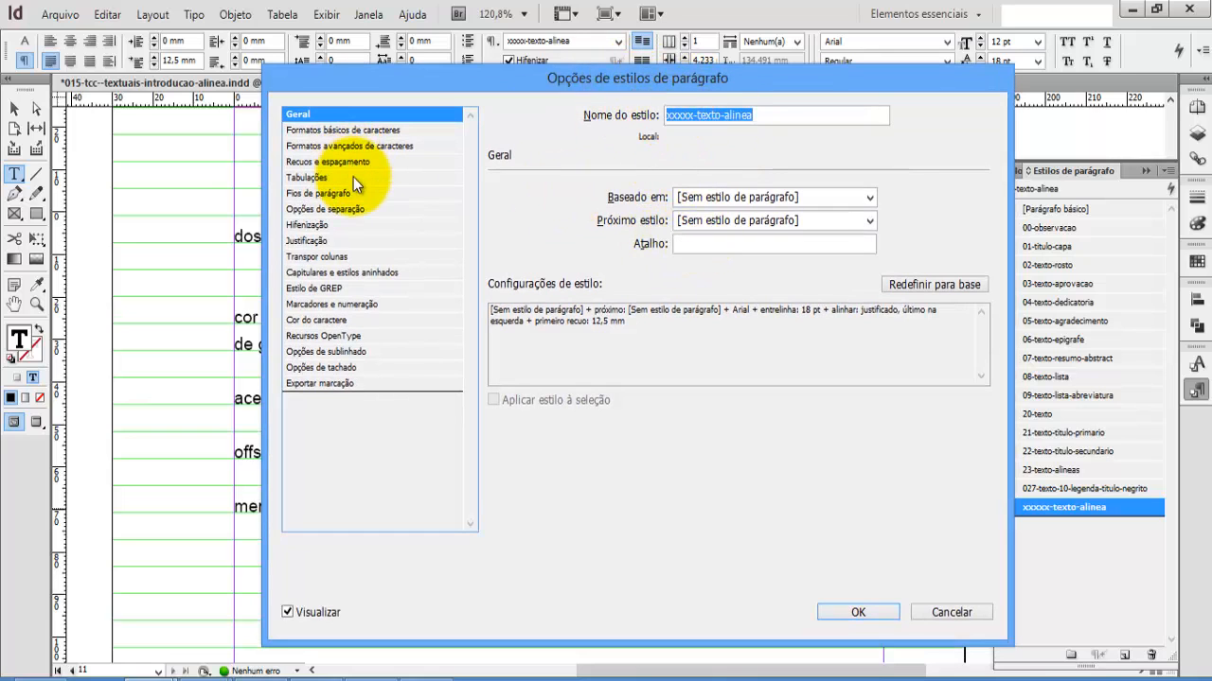
{"action": "left_click", "coordinate": [335, 145]}
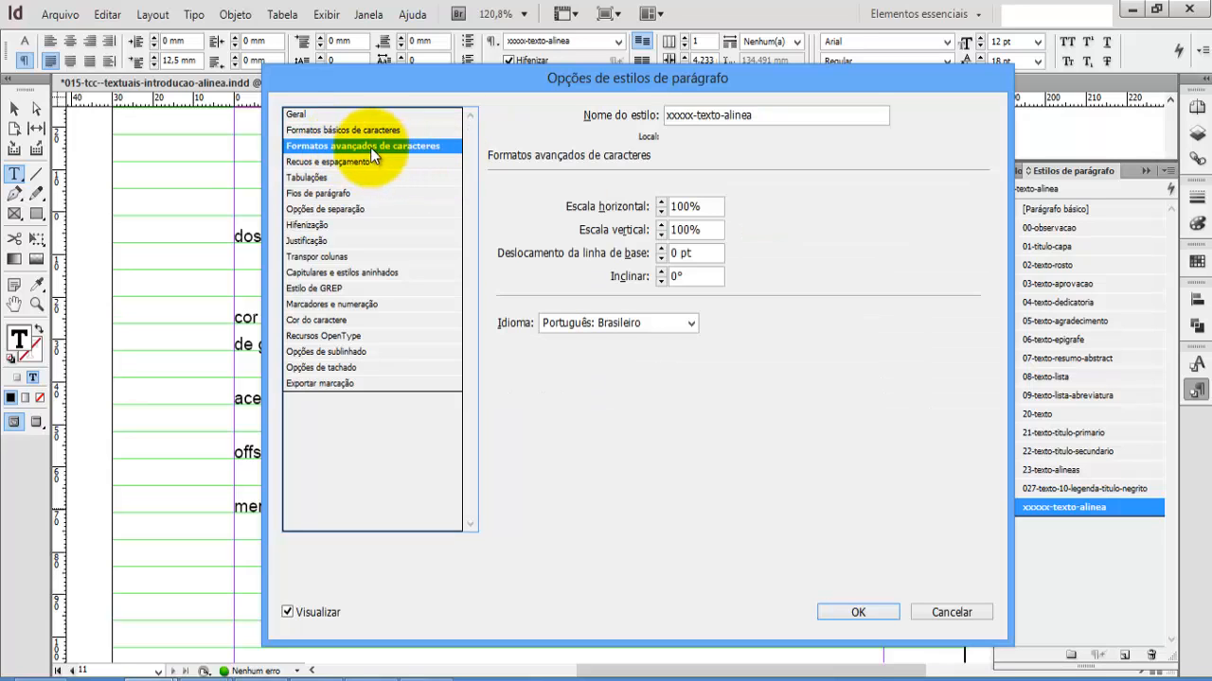
{"action": "left_click", "coordinate": [356, 131]}
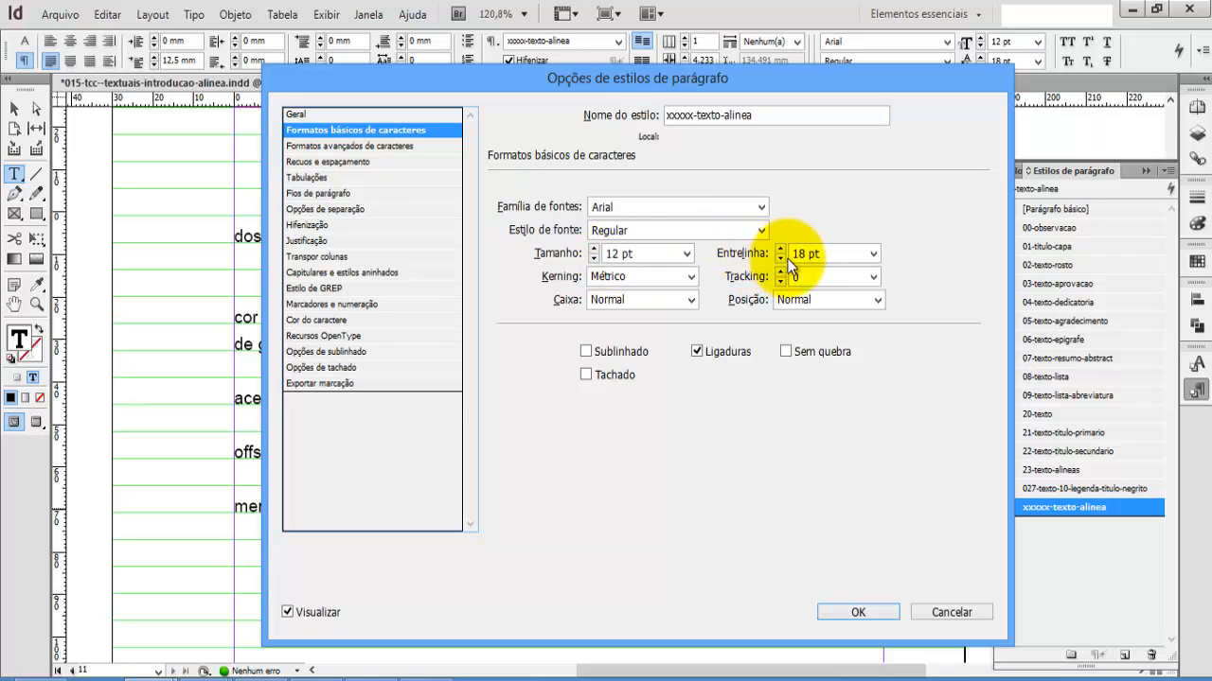
{"action": "left_click", "coordinate": [328, 161]}
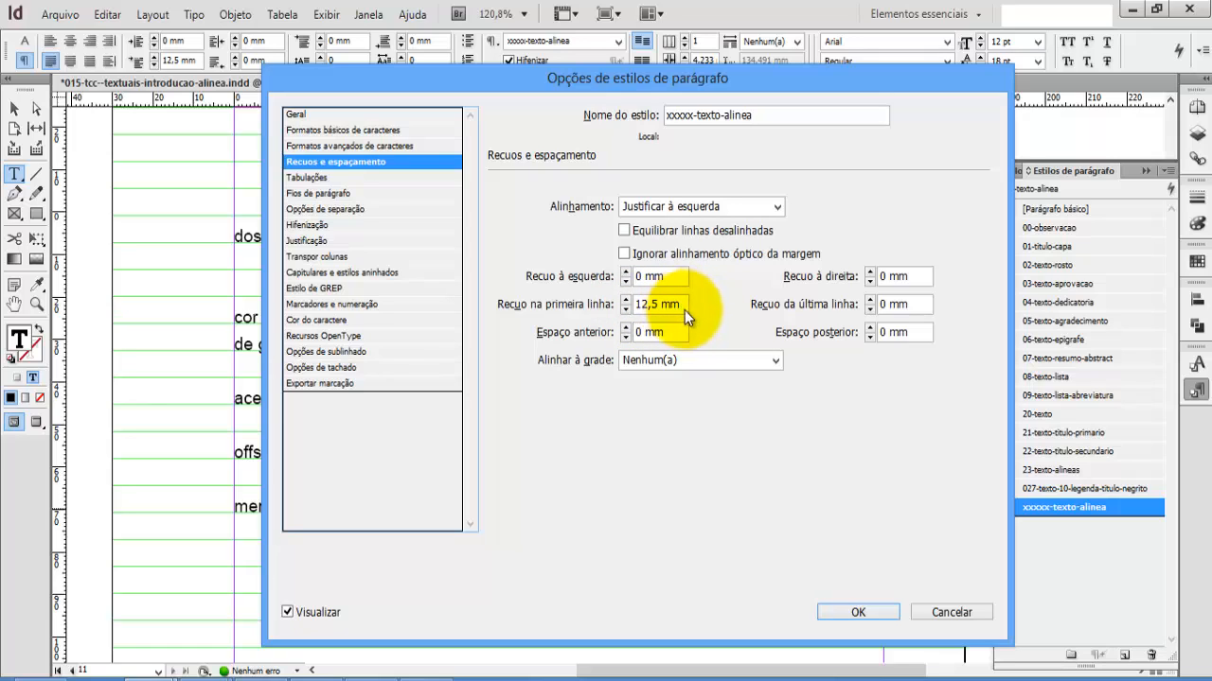
{"action": "left_click_drag", "start_coordinate": [683, 307], "coordinate": [620, 315]}
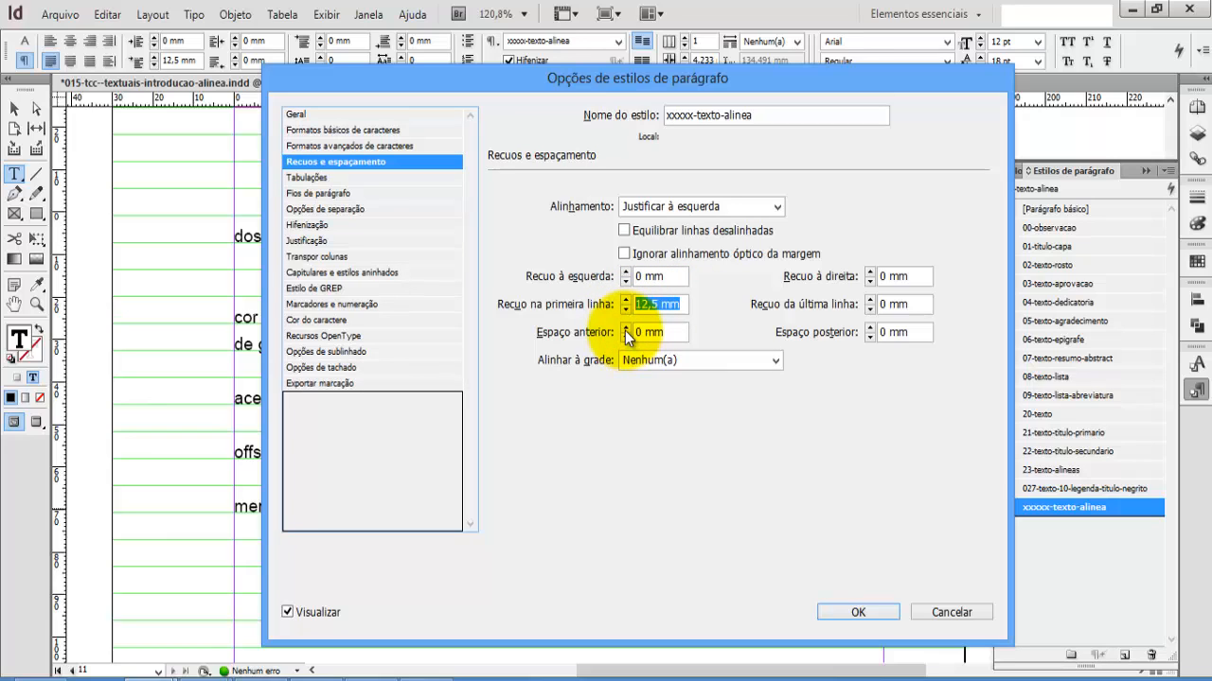
{"action": "type", "text": "15"}
Step: Move the left indent marker of the xxxxx-texto-alinea style to 25.4 mm on its tab ruler and save the style
{"action": "left_click", "coordinate": [346, 178]}
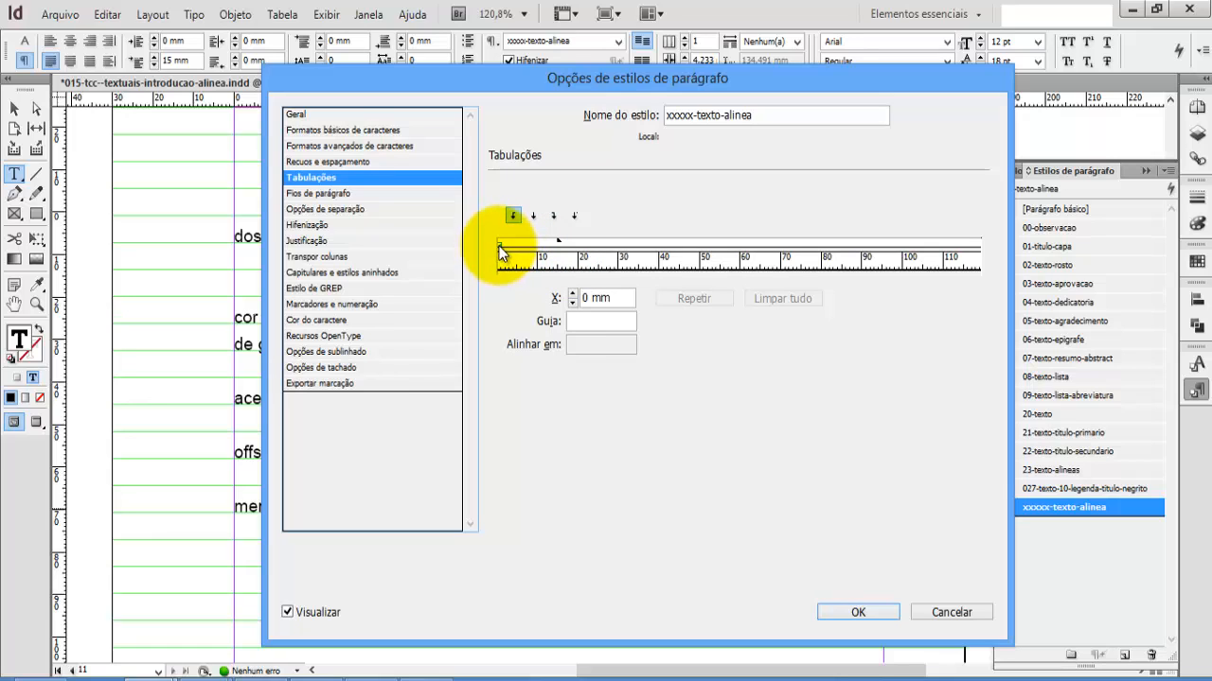
{"action": "left_click_drag", "start_coordinate": [502, 252], "coordinate": [575, 252]}
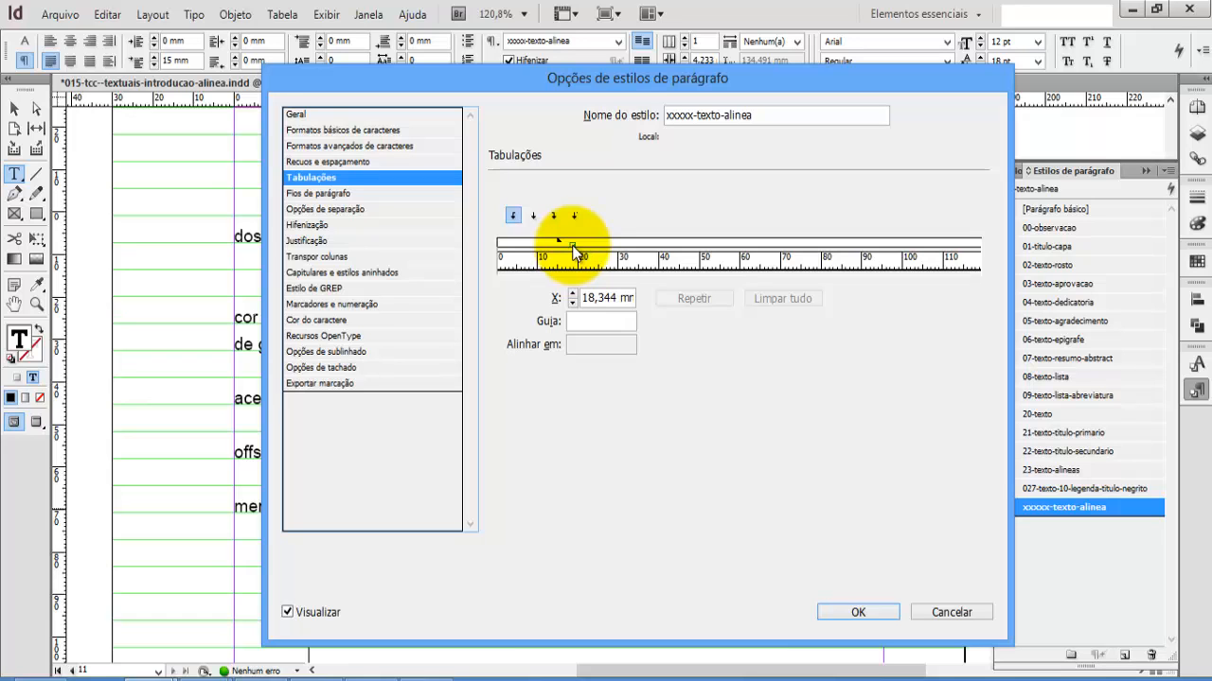
{"action": "left_click_drag", "start_coordinate": [576, 251], "coordinate": [574, 253]}
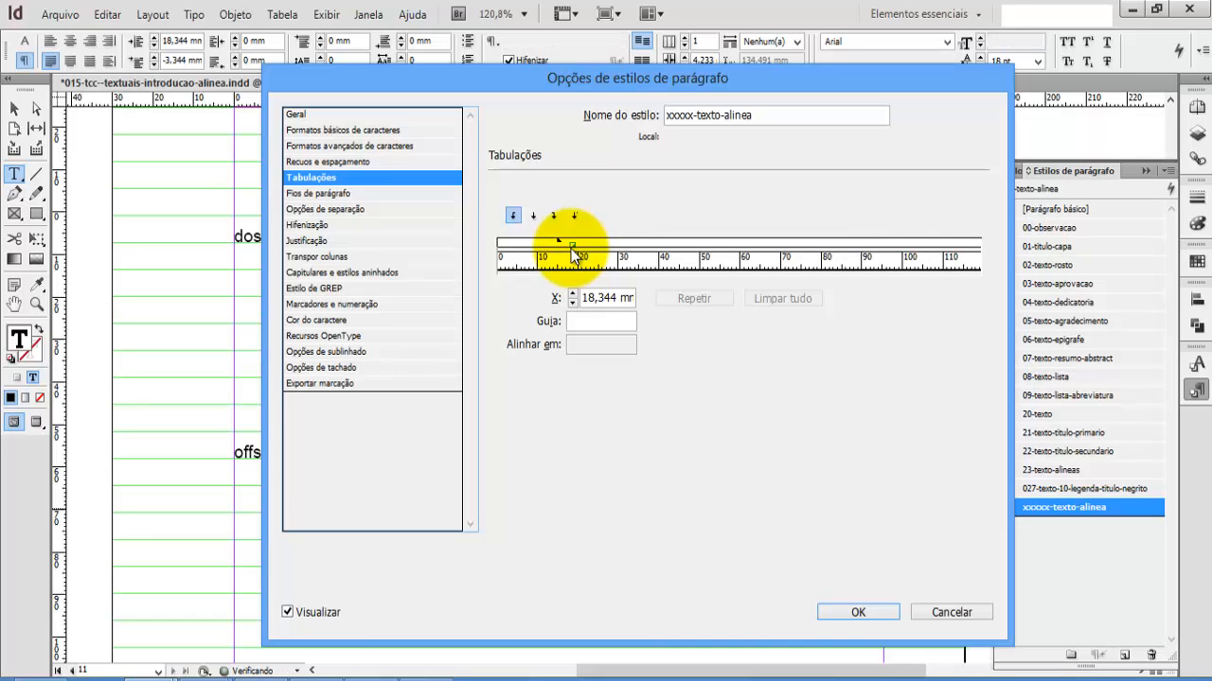
{"action": "left_click_drag", "start_coordinate": [517, 79], "coordinate": [715, 106]}
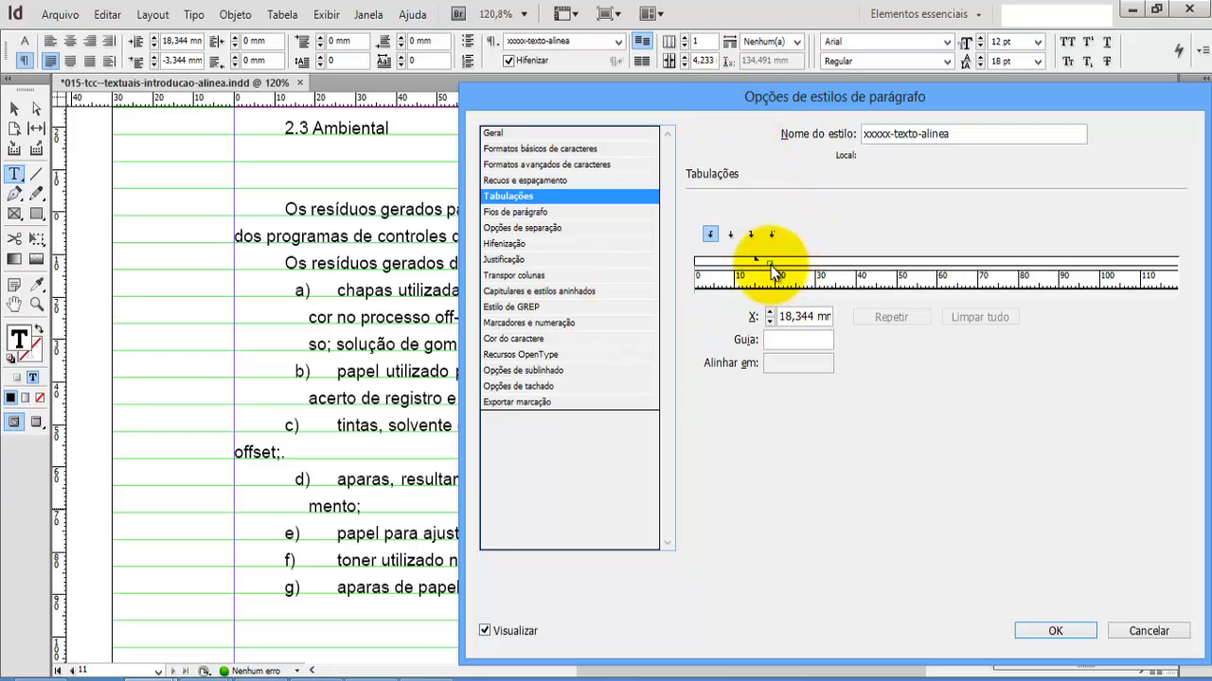
{"action": "left_click_drag", "start_coordinate": [770, 269], "coordinate": [800, 271]}
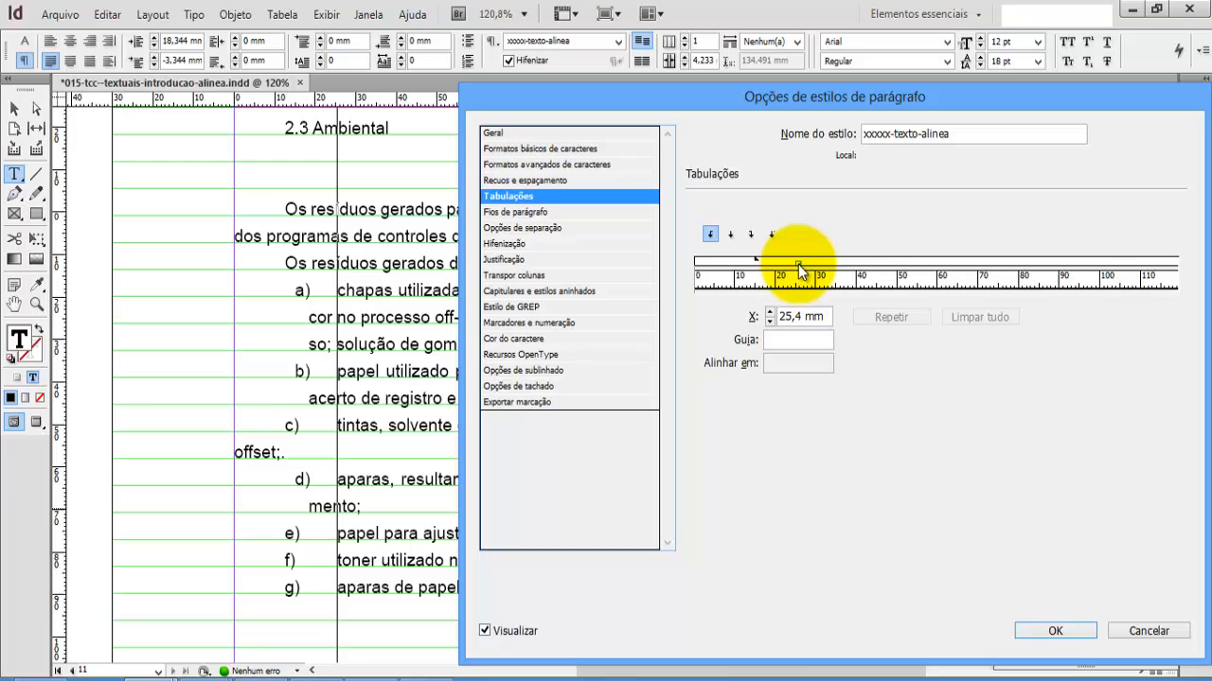
{"action": "left_click_drag", "start_coordinate": [800, 271], "coordinate": [800, 271]}
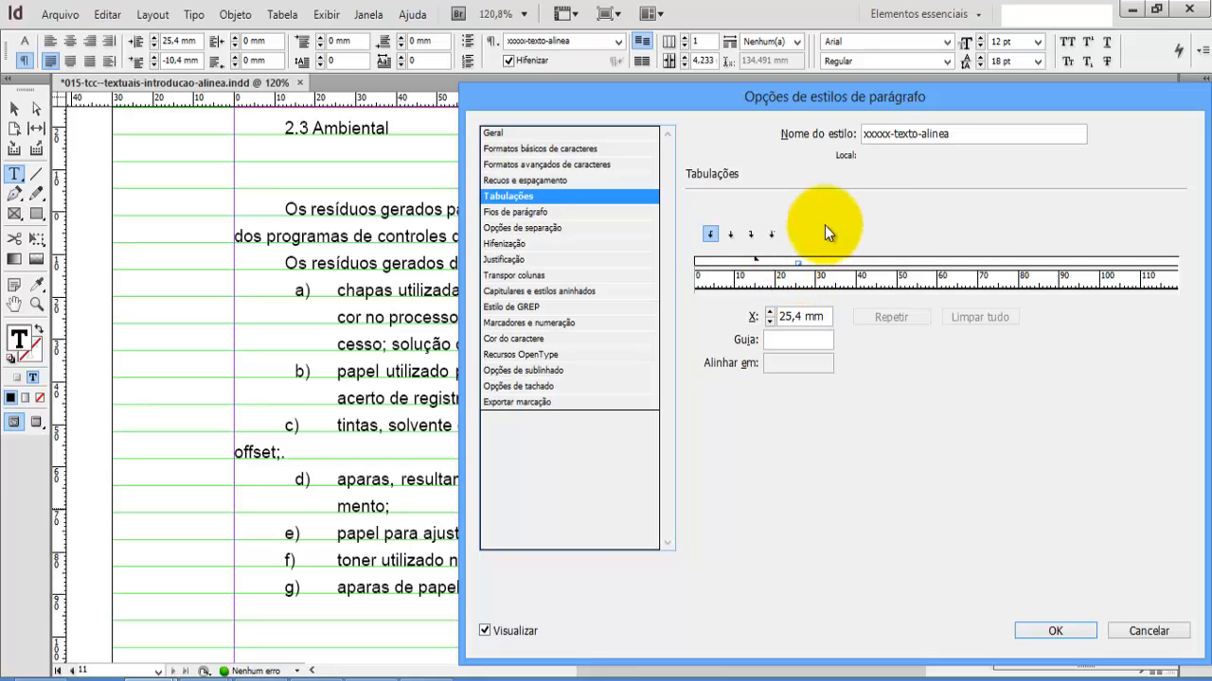
{"action": "left_click", "coordinate": [1056, 631]}
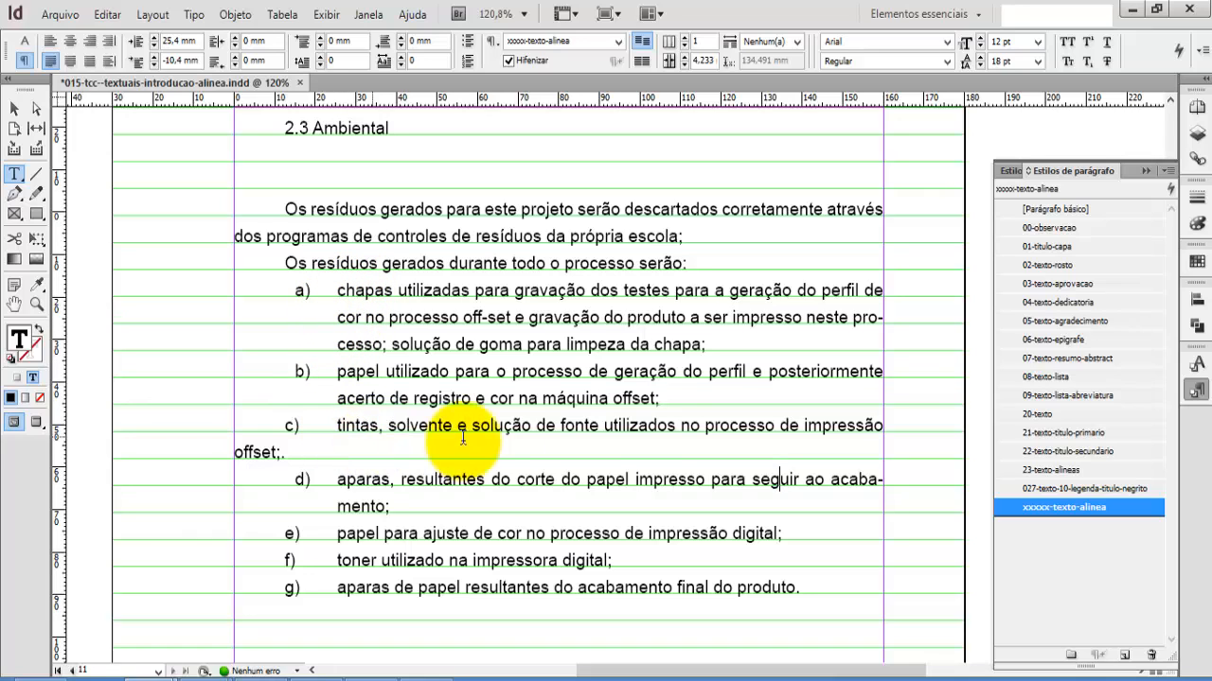
Step: Force a line break before "offset" in item c) and indent that line with two tabs to align it with "tintas"
{"action": "left_click", "coordinate": [235, 453]}
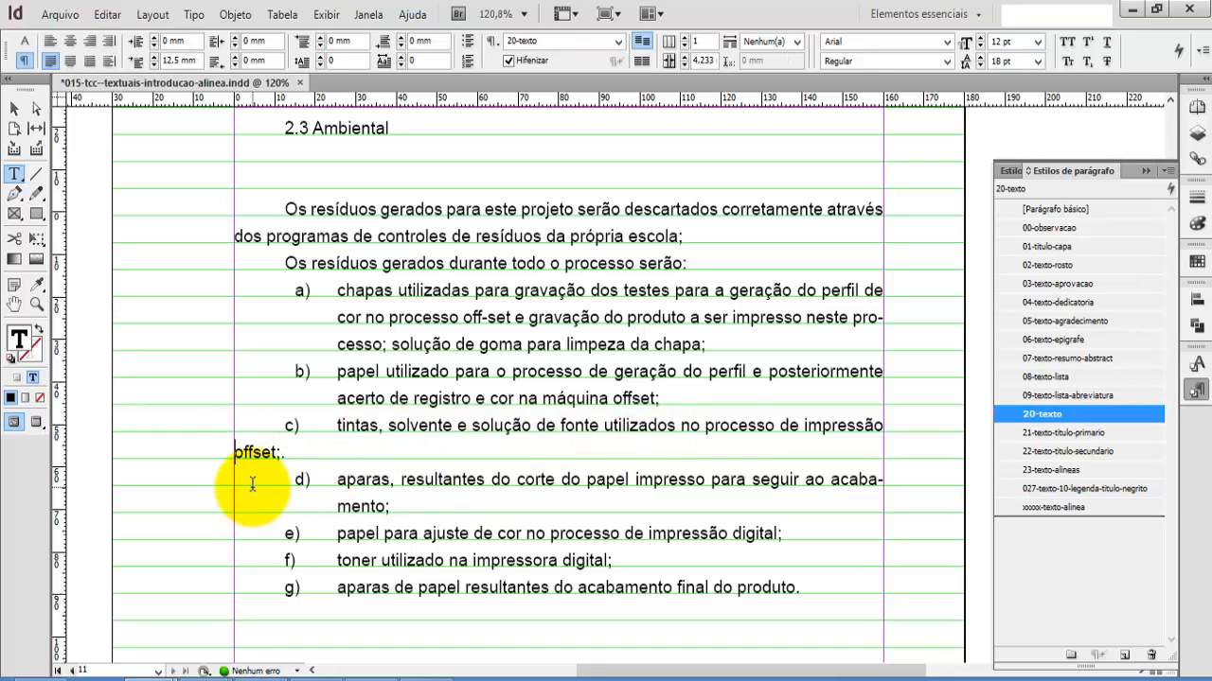
{"action": "key", "text": "shift+Return"}
{"action": "key", "text": "Tab"}
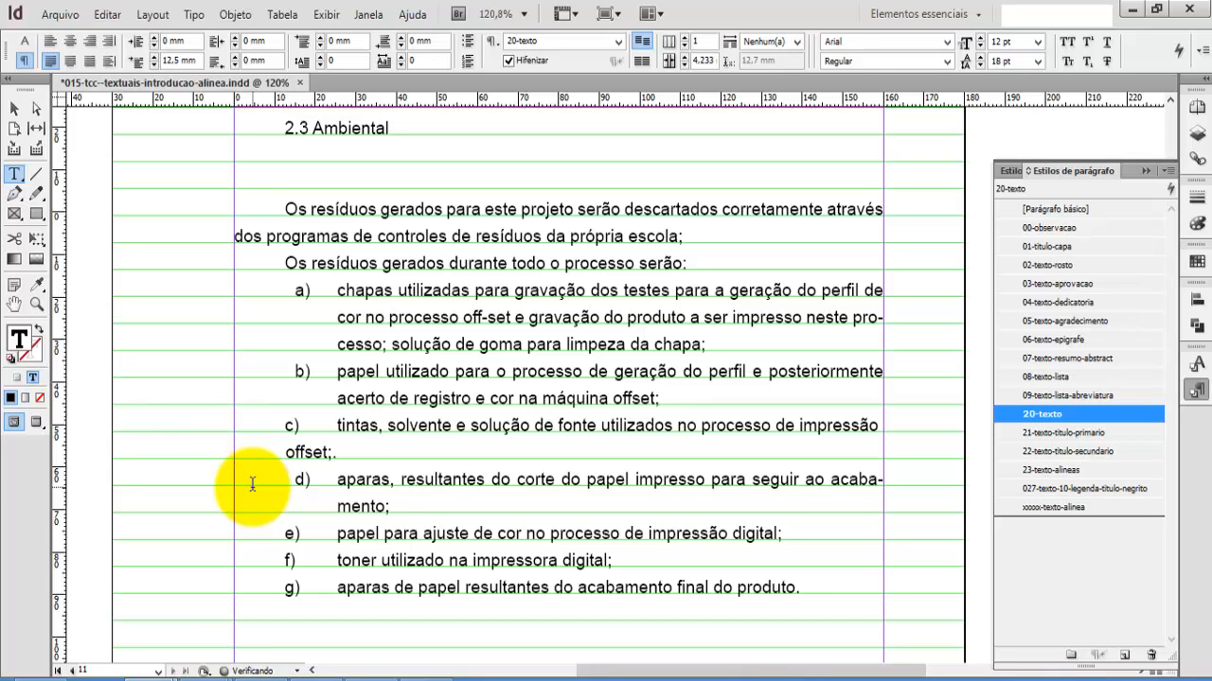
{"action": "key", "text": "Tab"}
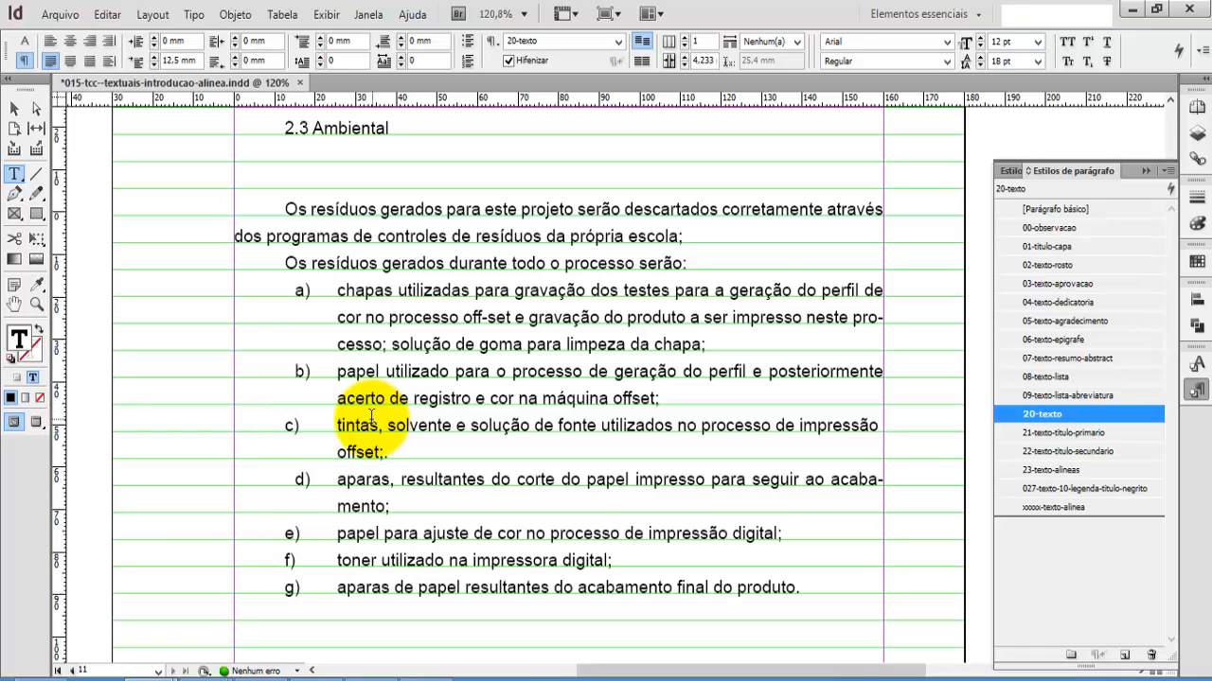
{"action": "left_click", "coordinate": [297, 481]}
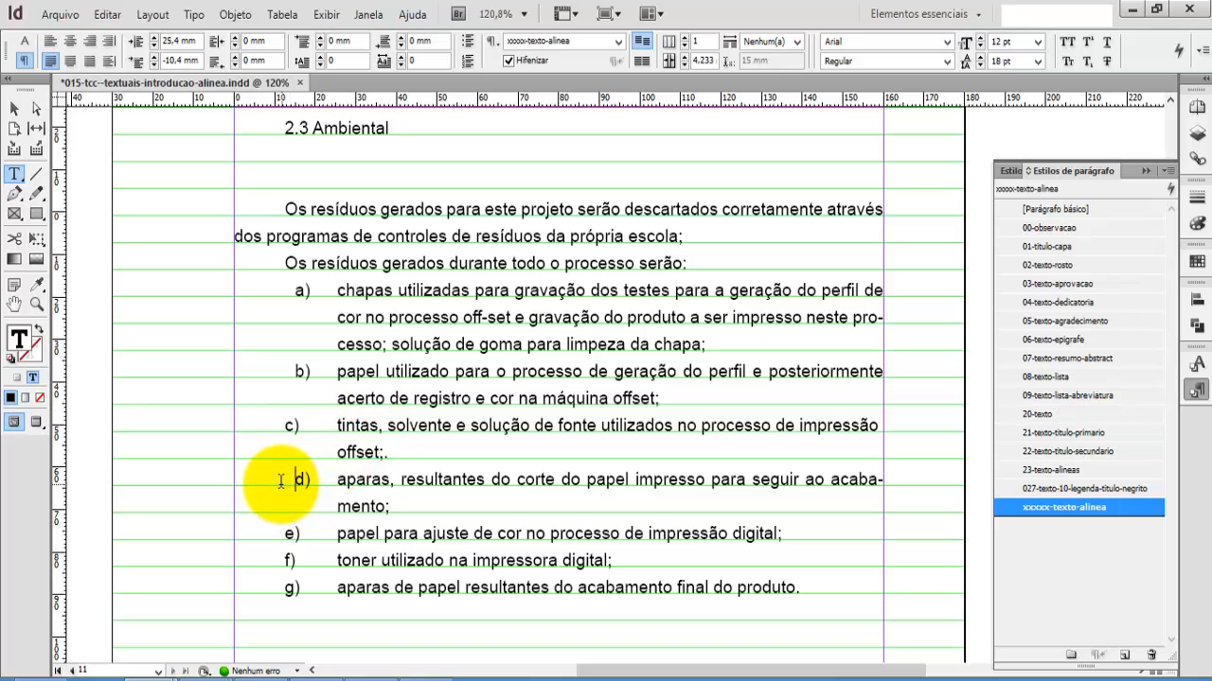
{"action": "left_click", "coordinate": [289, 426]}
{"action": "left_click", "coordinate": [289, 372]}
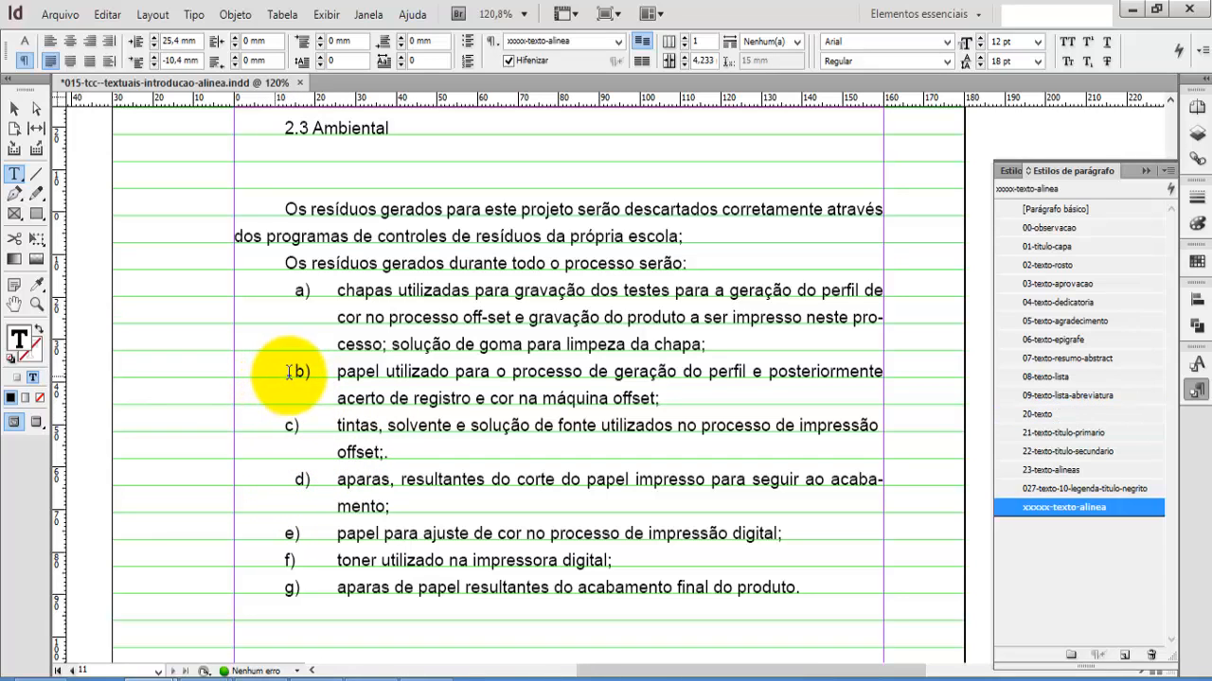
{"action": "left_click", "coordinate": [295, 480]}
{"action": "left_click_drag", "start_coordinate": [311, 480], "coordinate": [294, 479]}
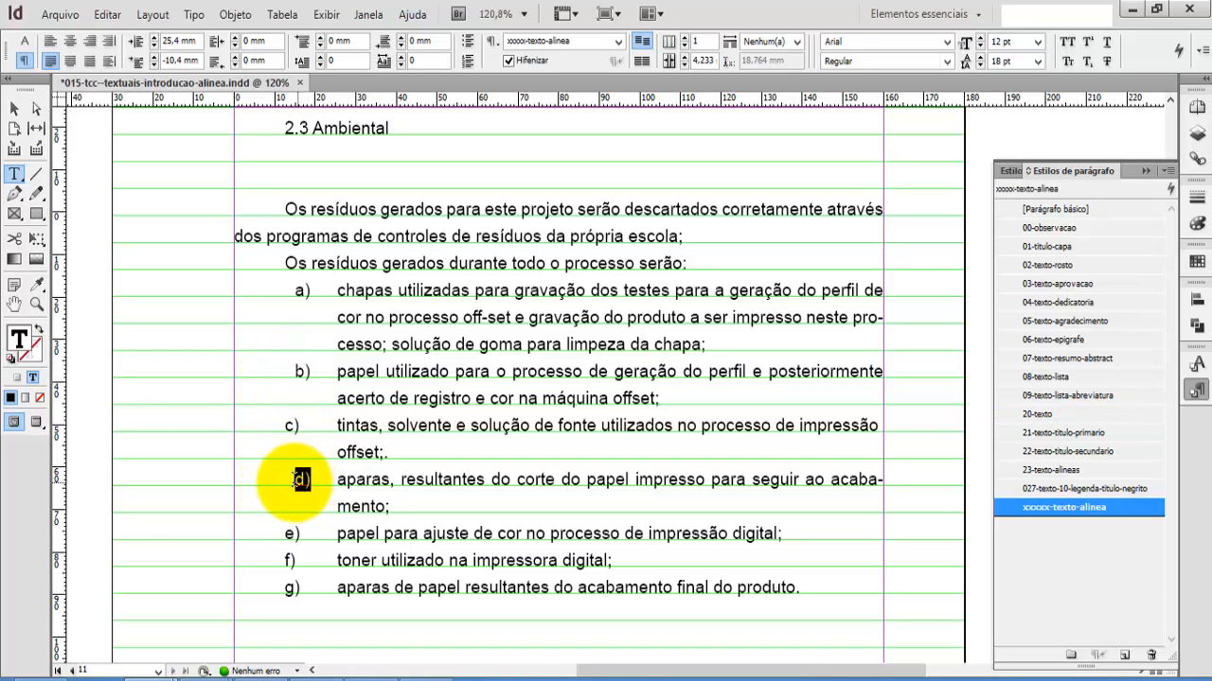
{"action": "left_click", "coordinate": [295, 480]}
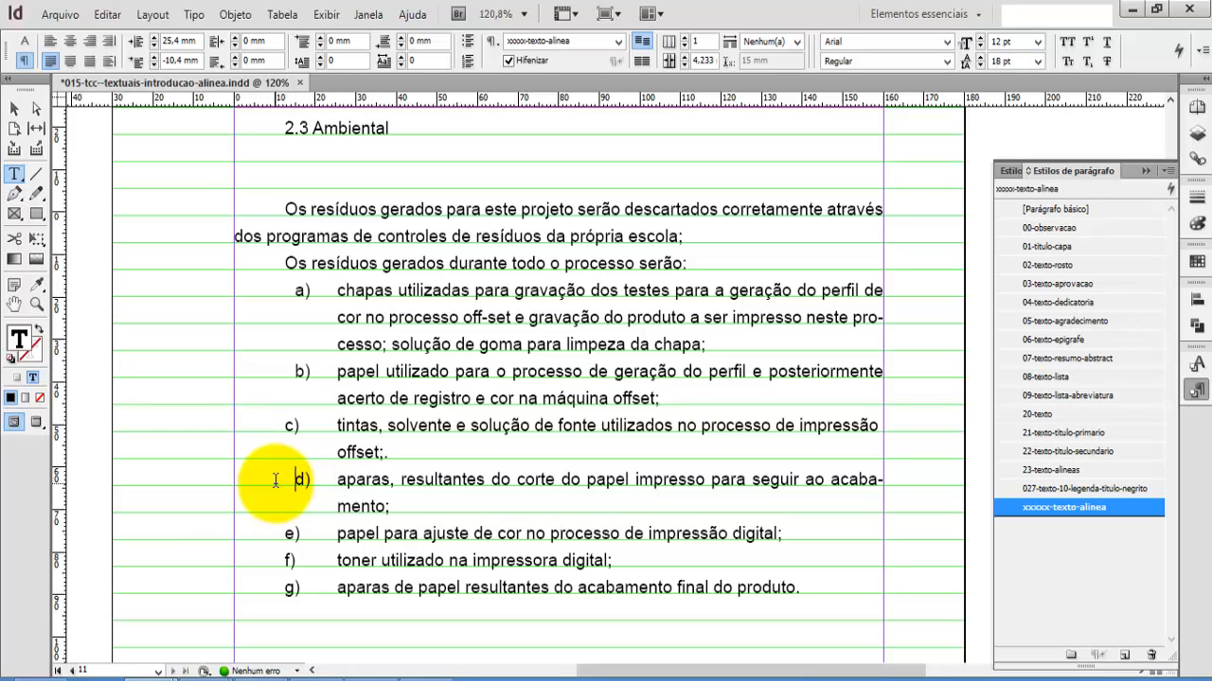
{"action": "left_click", "coordinate": [311, 481]}
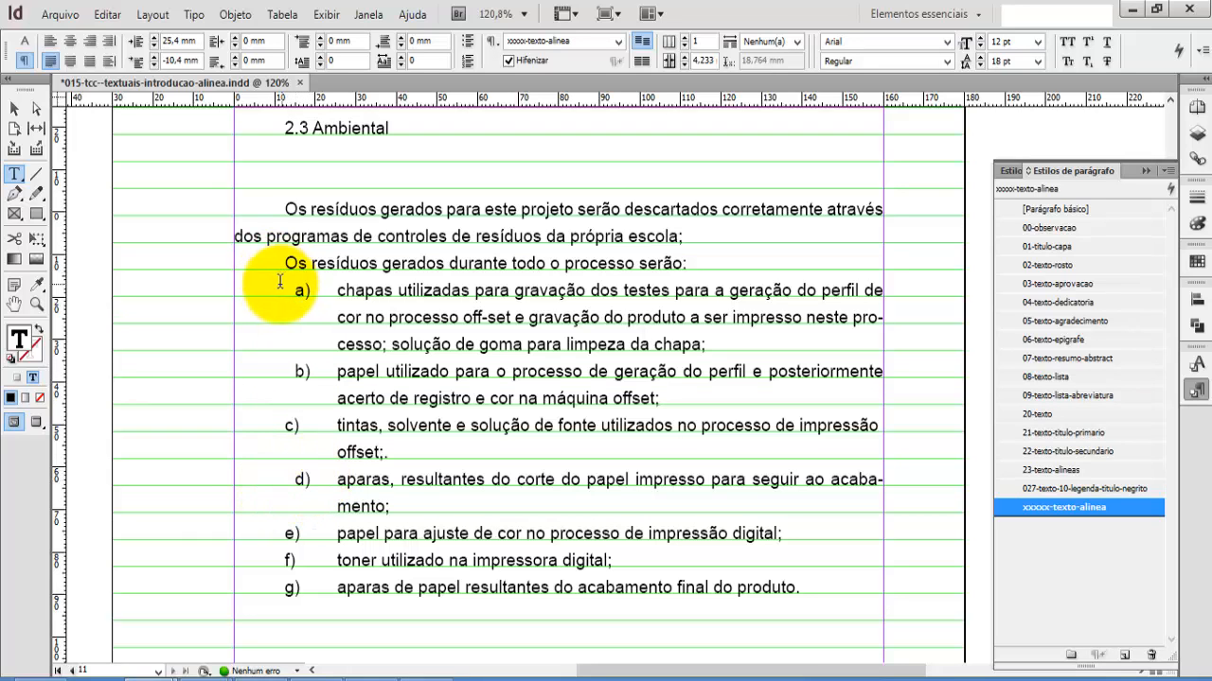
Step: Apply the xxxxx-texto-alinea style to items a) through g) and reduce the style's left indent to 22.225 mm
{"action": "left_click_drag", "start_coordinate": [280, 281], "coordinate": [803, 581]}
{"action": "double_click", "coordinate": [1029, 510]}
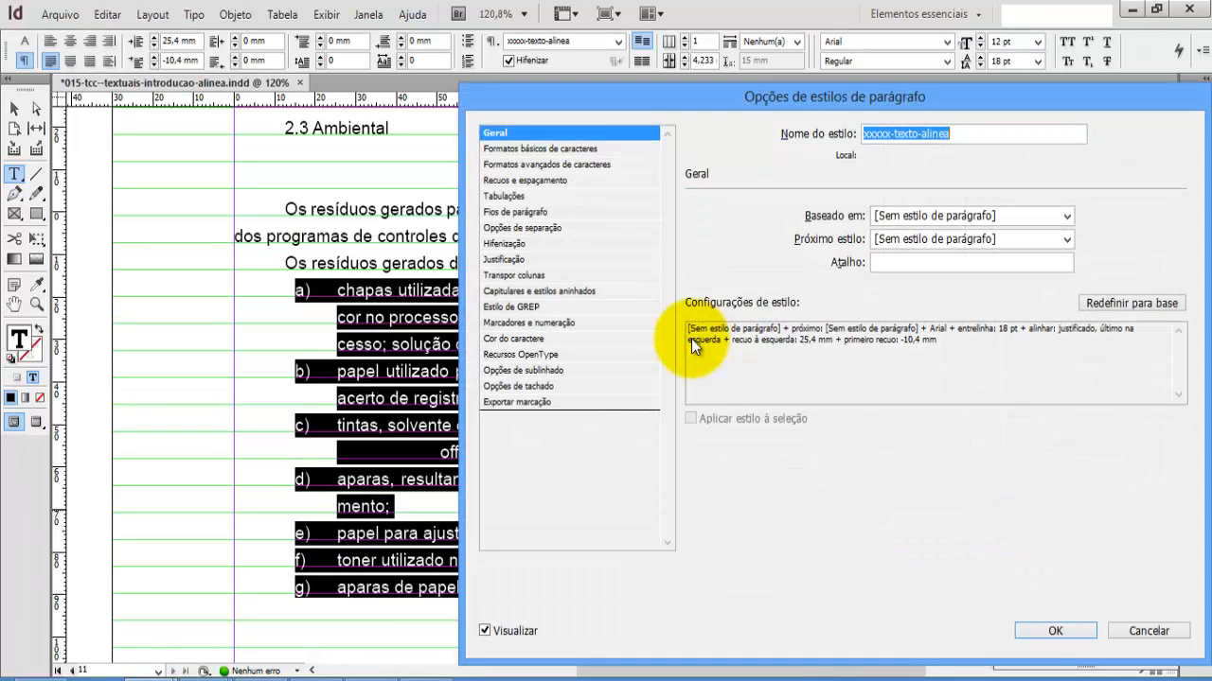
{"action": "left_click", "coordinate": [511, 198]}
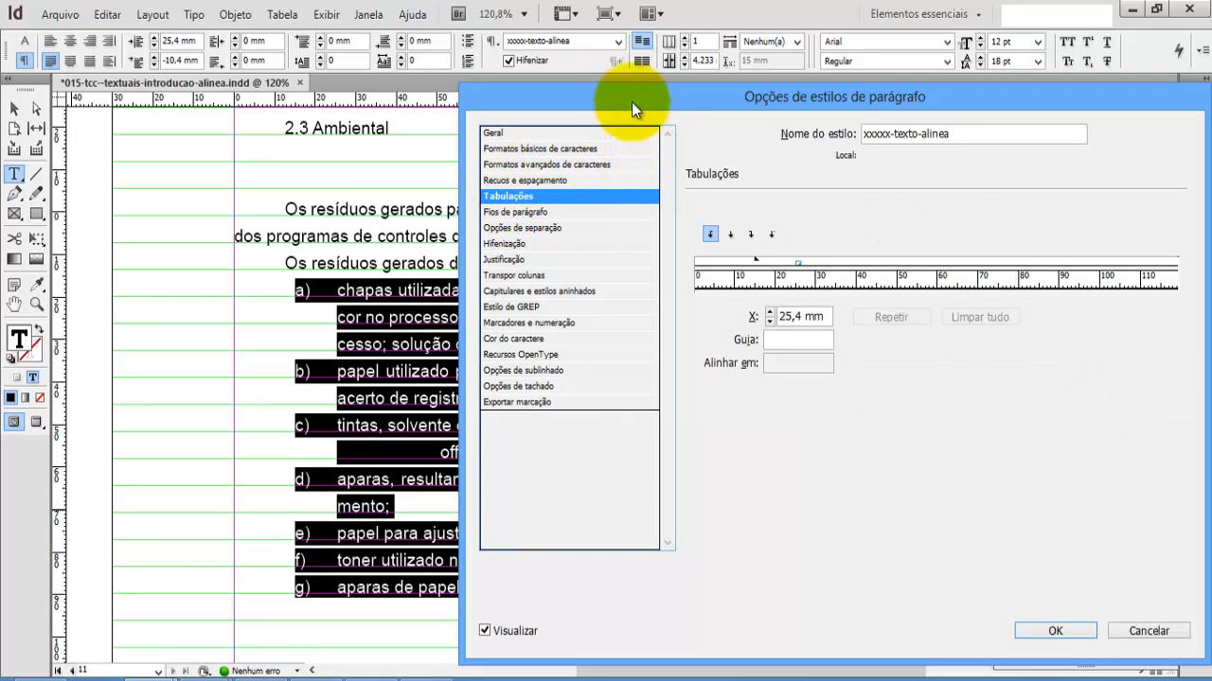
{"action": "mouse_move", "coordinate": [631, 101]}
{"action": "left_mouse_down"}
{"action": "mouse_move", "coordinate": [706, 106]}
{"action": "mouse_move", "coordinate": [651, 113]}
{"action": "left_mouse_up"}
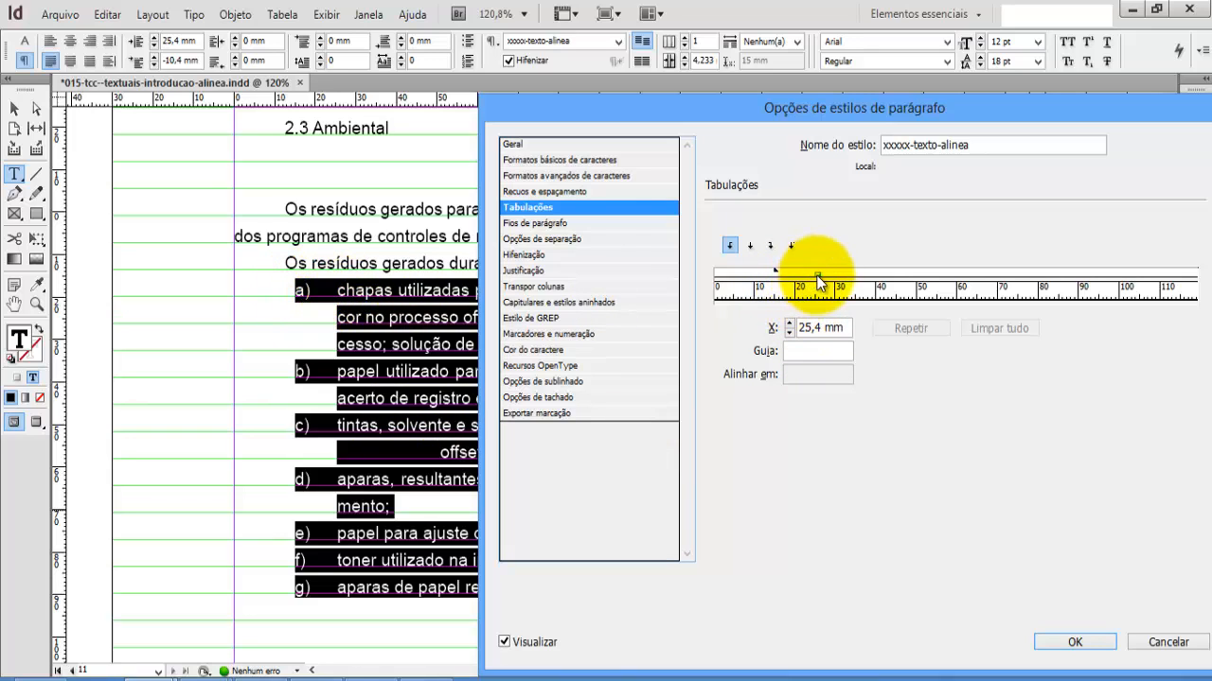
{"action": "left_click_drag", "start_coordinate": [816, 277], "coordinate": [812, 280]}
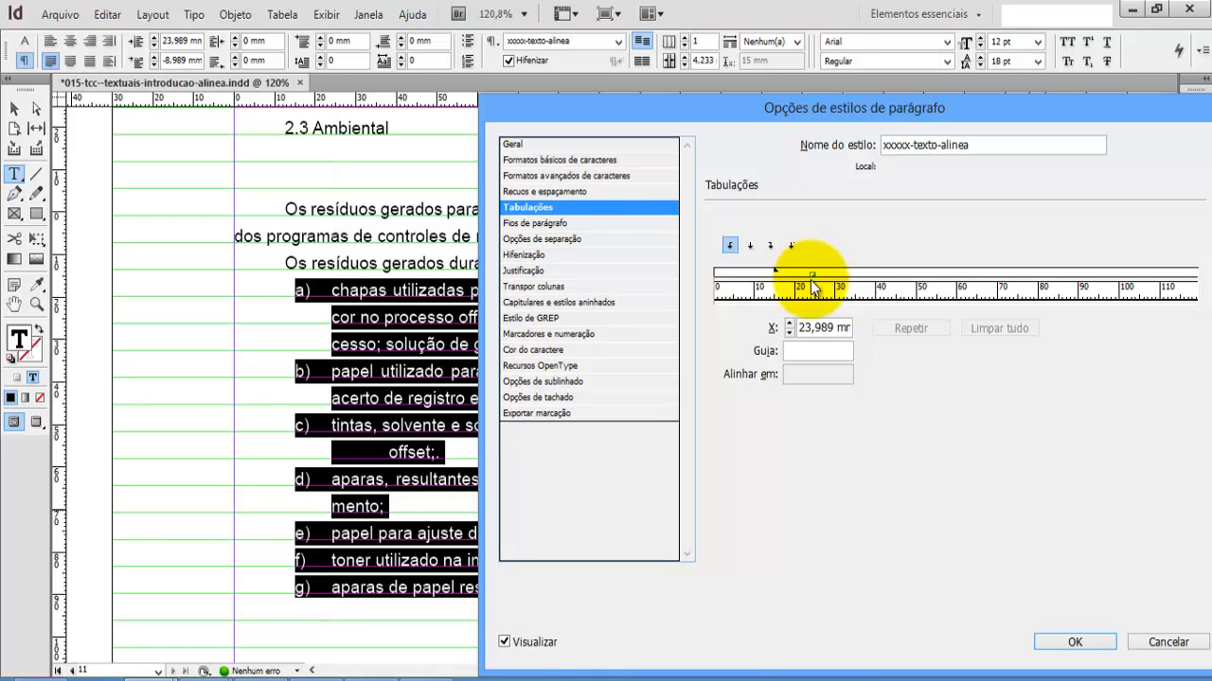
{"action": "left_click_drag", "start_coordinate": [815, 285], "coordinate": [810, 280]}
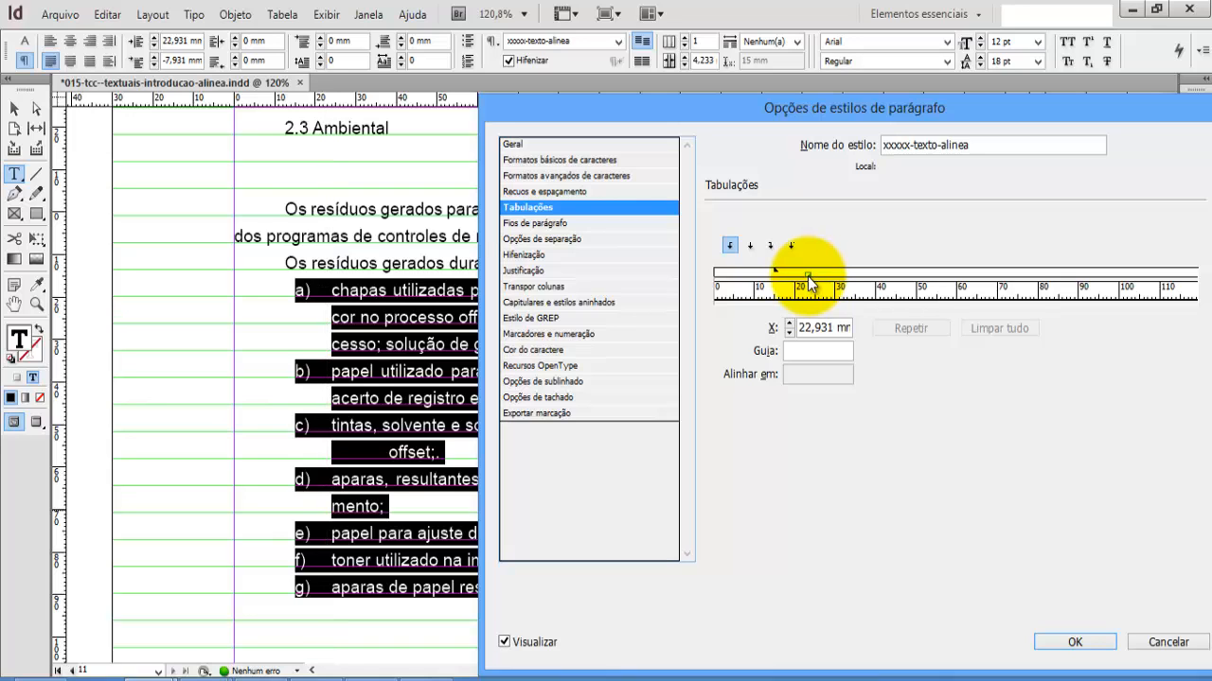
{"action": "left_click_drag", "start_coordinate": [807, 275], "coordinate": [804, 275]}
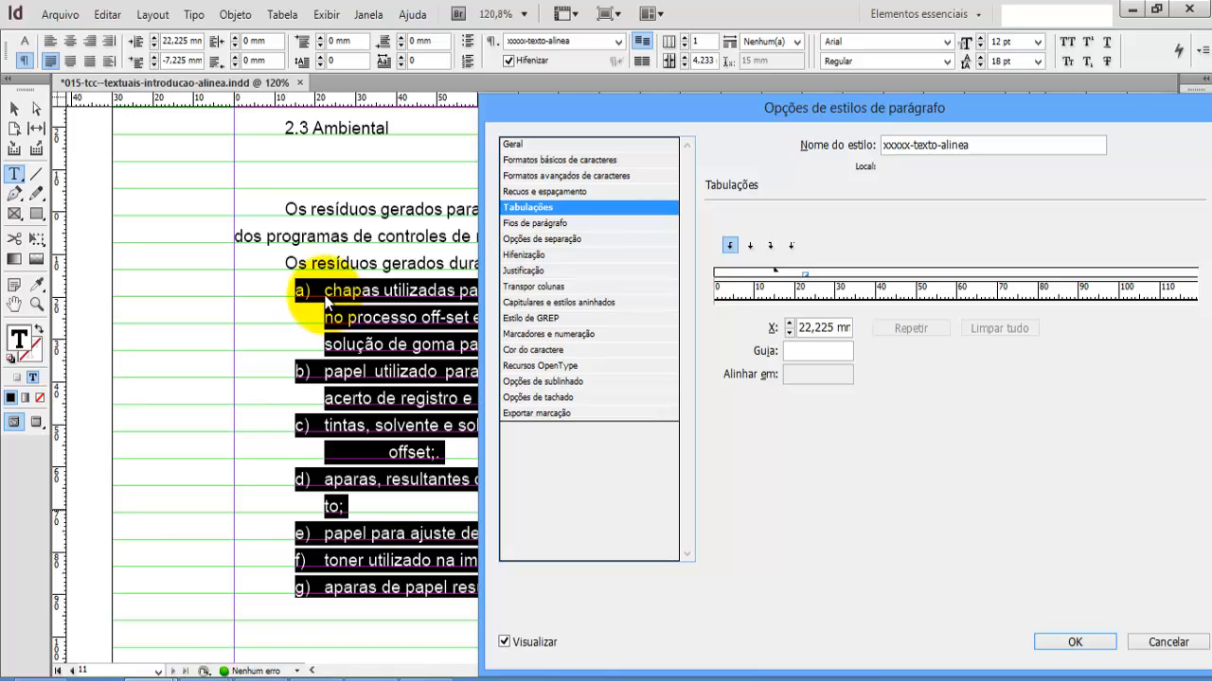
{"action": "left_click", "coordinate": [1062, 642]}
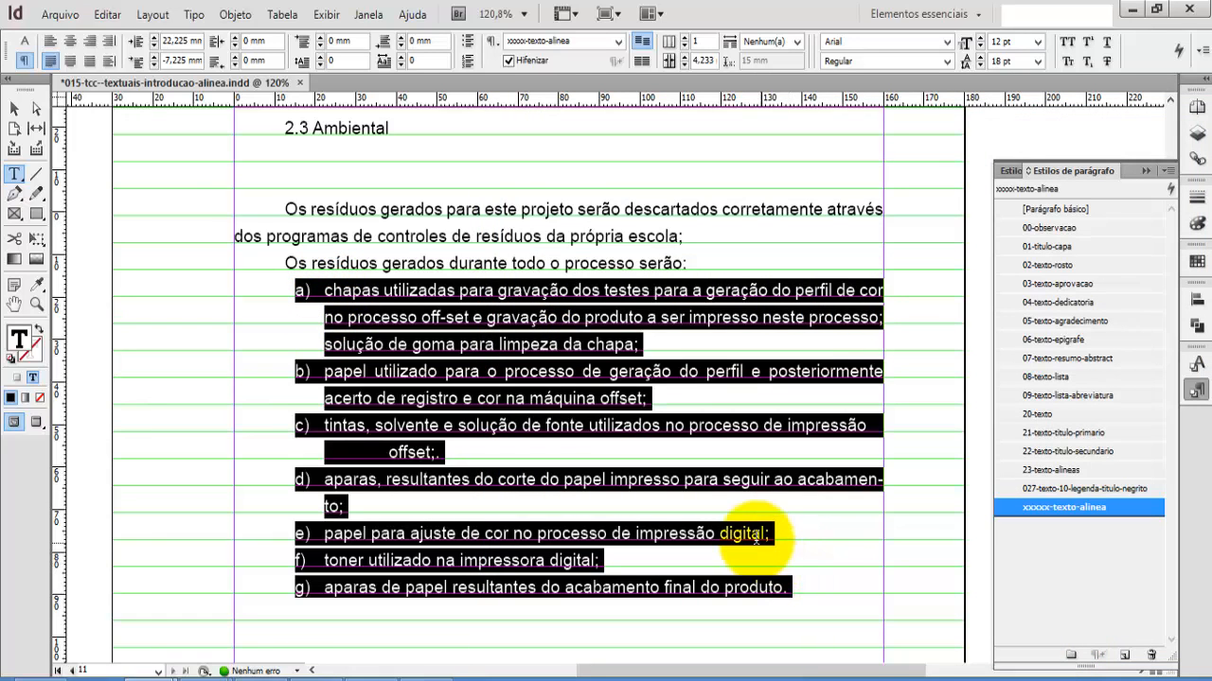
Step: Remove the manual tabs before "offset" in item c)
{"action": "left_click", "coordinate": [802, 529]}
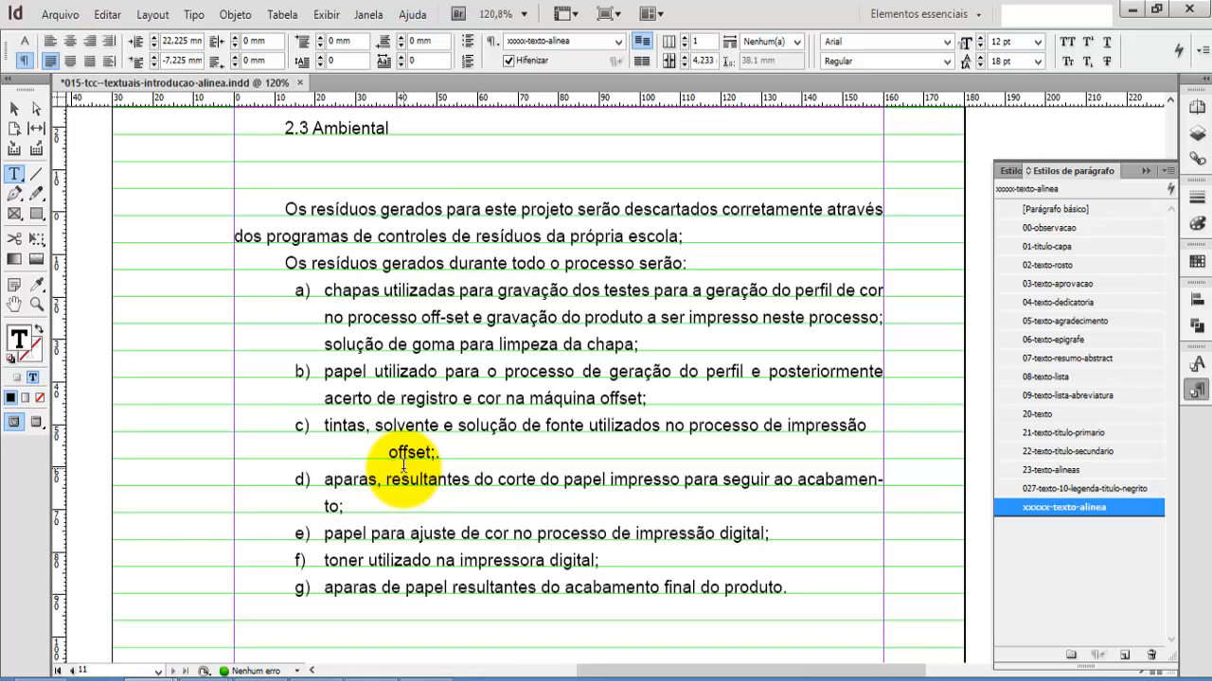
{"action": "key", "text": "BackSpace"}
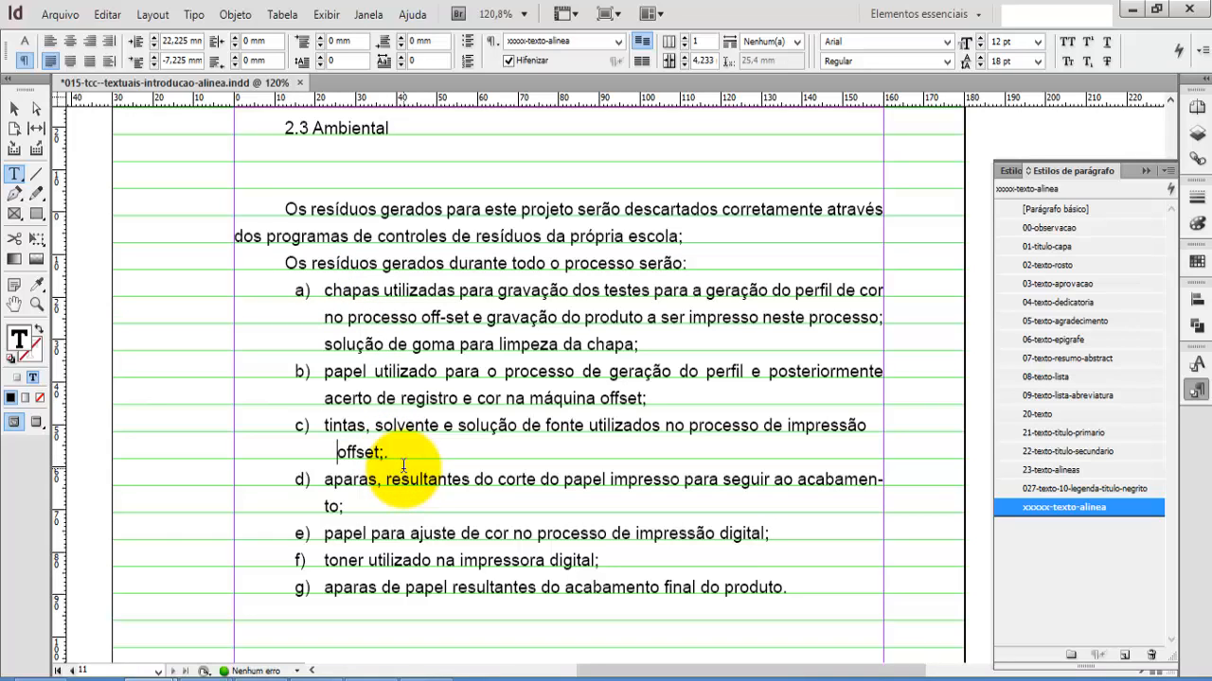